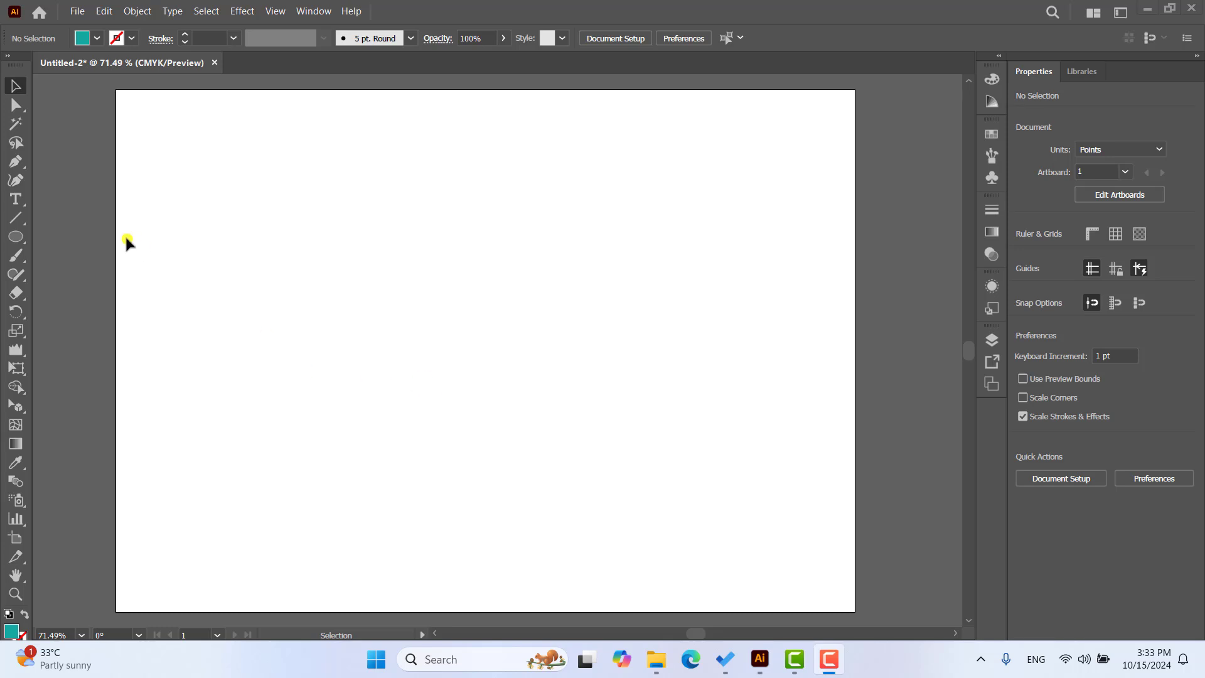
Draw a teal-filled circle with the Ellipse tool and move it toward the artboard's upper left.
click(15, 237)
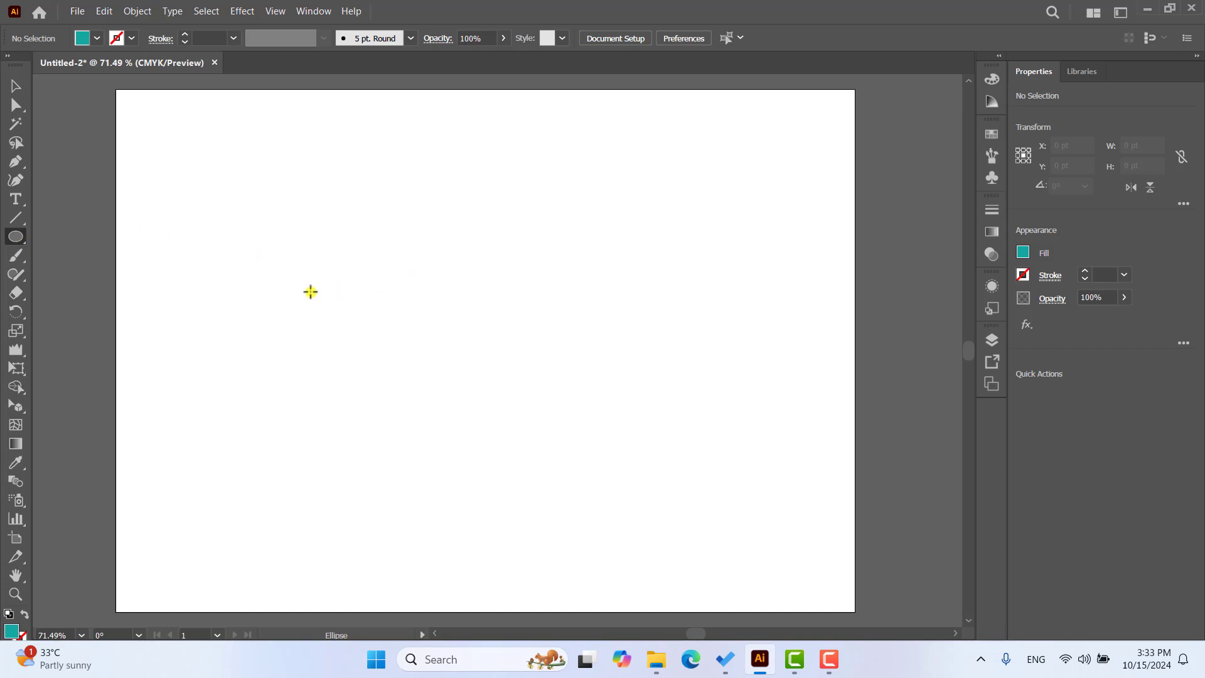
drag(210, 230, 371, 417)
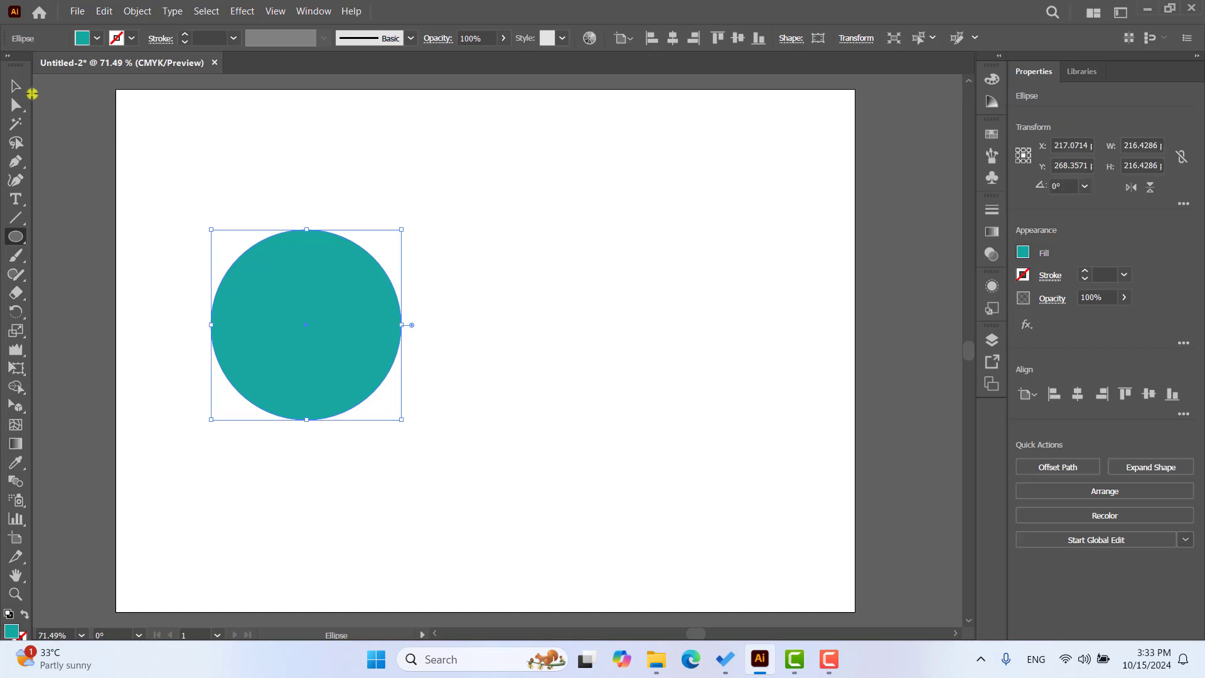
click(16, 86)
drag(280, 277, 239, 212)
click(520, 242)
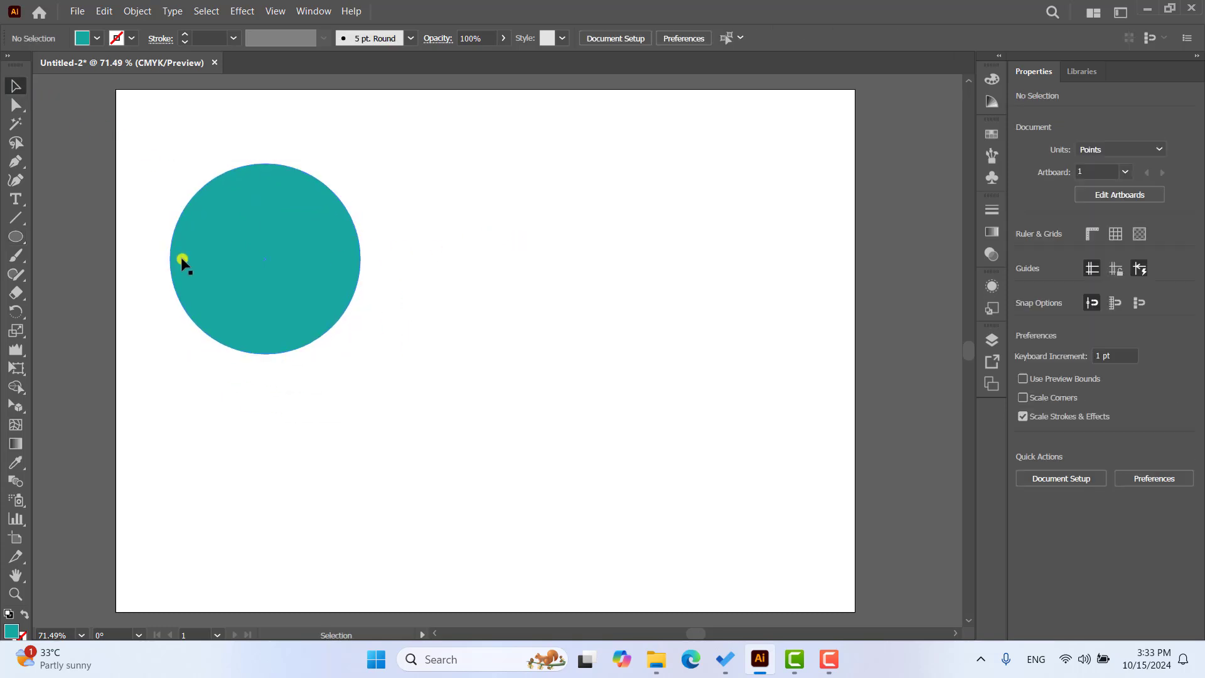
click(15, 236)
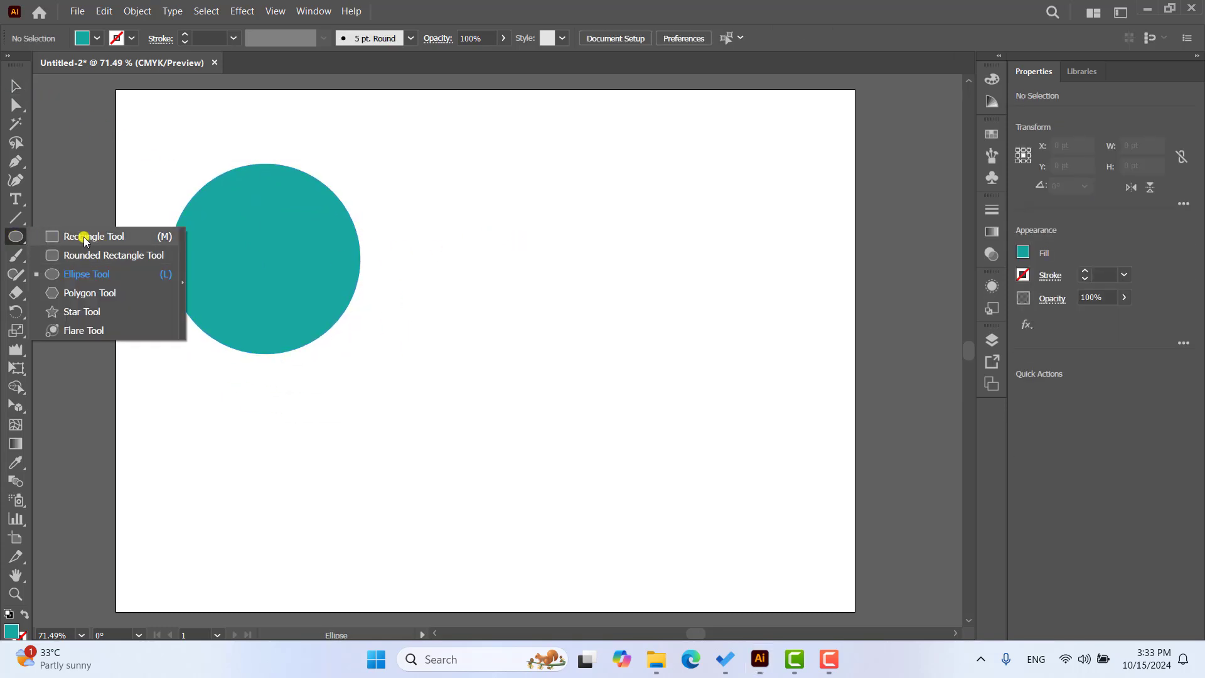
Draw a wide rectangle right of the circle and fill it with red.
click(85, 237)
mouse_move(500, 218)
mouse_down()
mouse_move(796, 329)
mouse_move(818, 315)
mouse_up()
click(16, 86)
drag(655, 281, 628, 277)
click(97, 39)
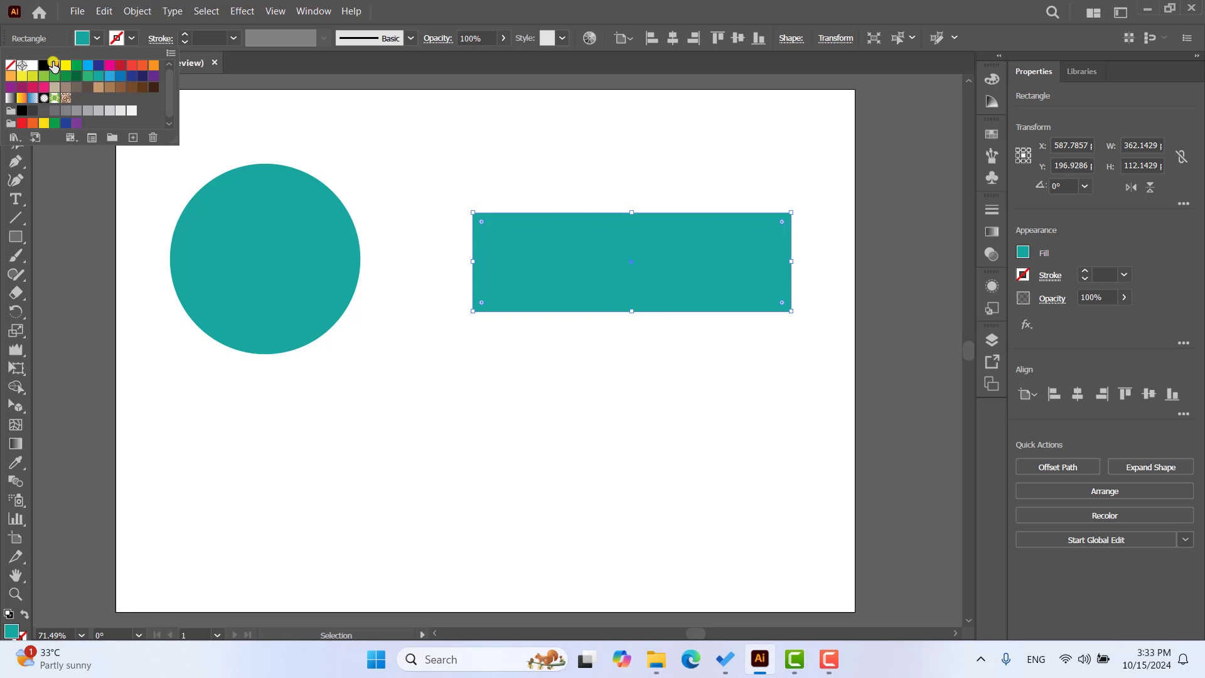
click(53, 64)
click(574, 143)
click(501, 157)
Nudge the teal circle right, closer to the rectangle, then deselect everything.
click(315, 236)
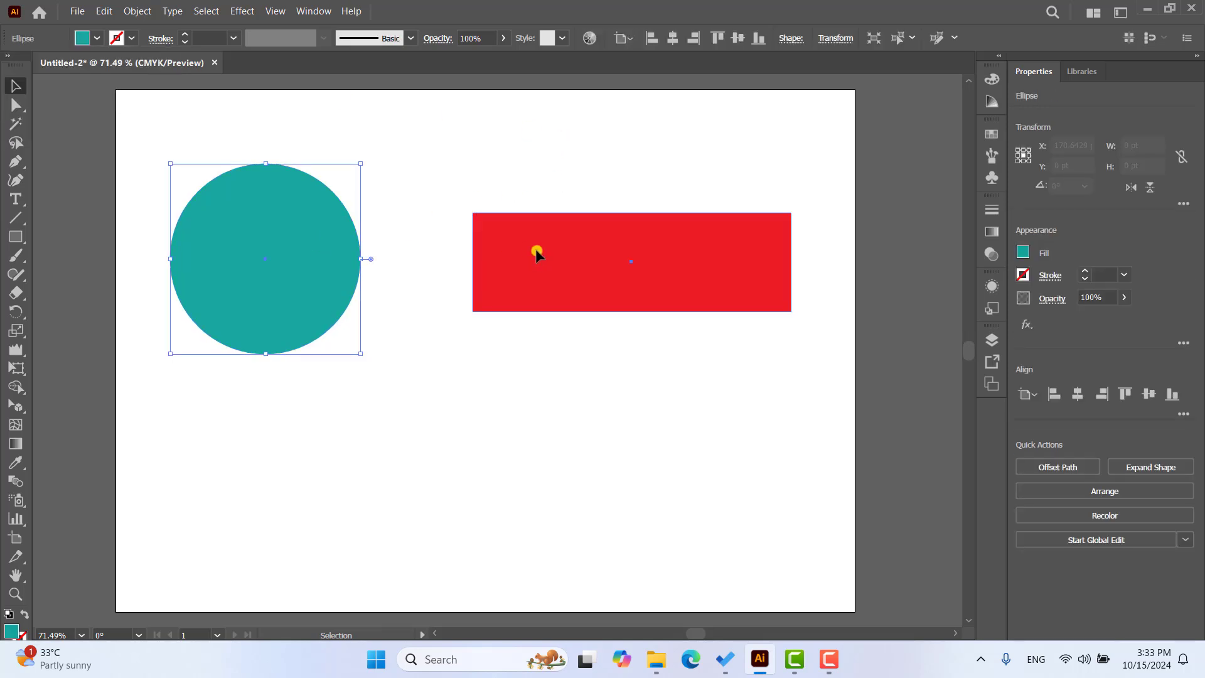
click(536, 249)
drag(283, 242, 320, 238)
click(517, 249)
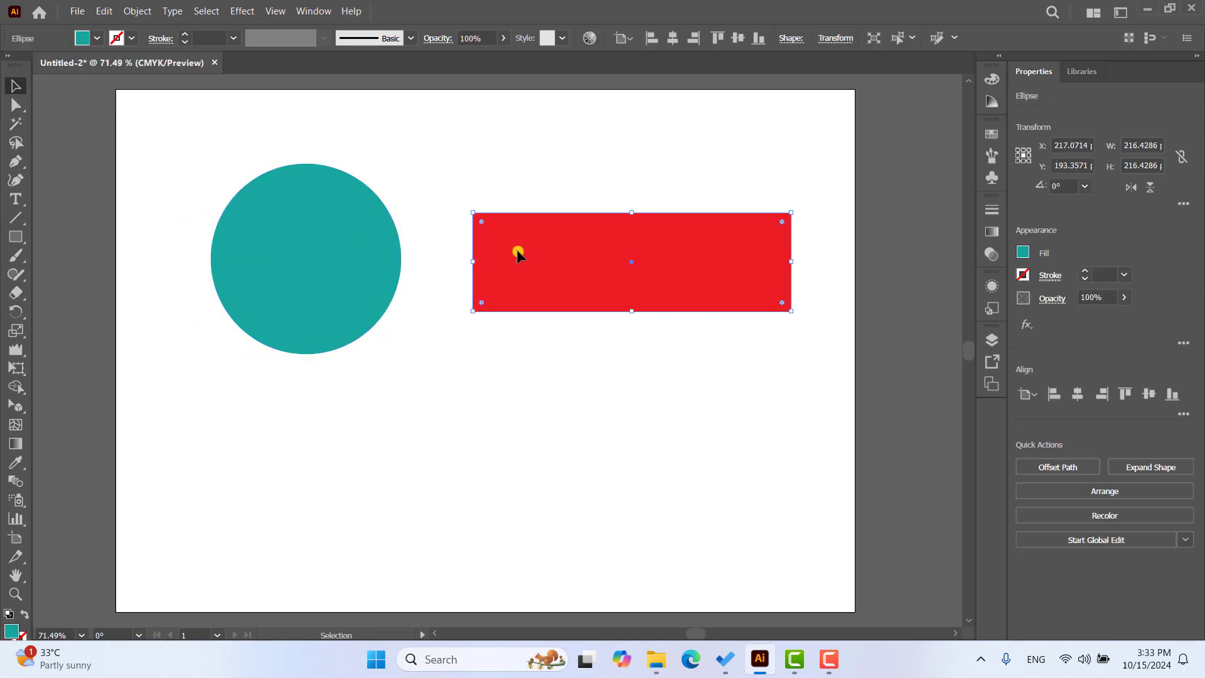
click(483, 158)
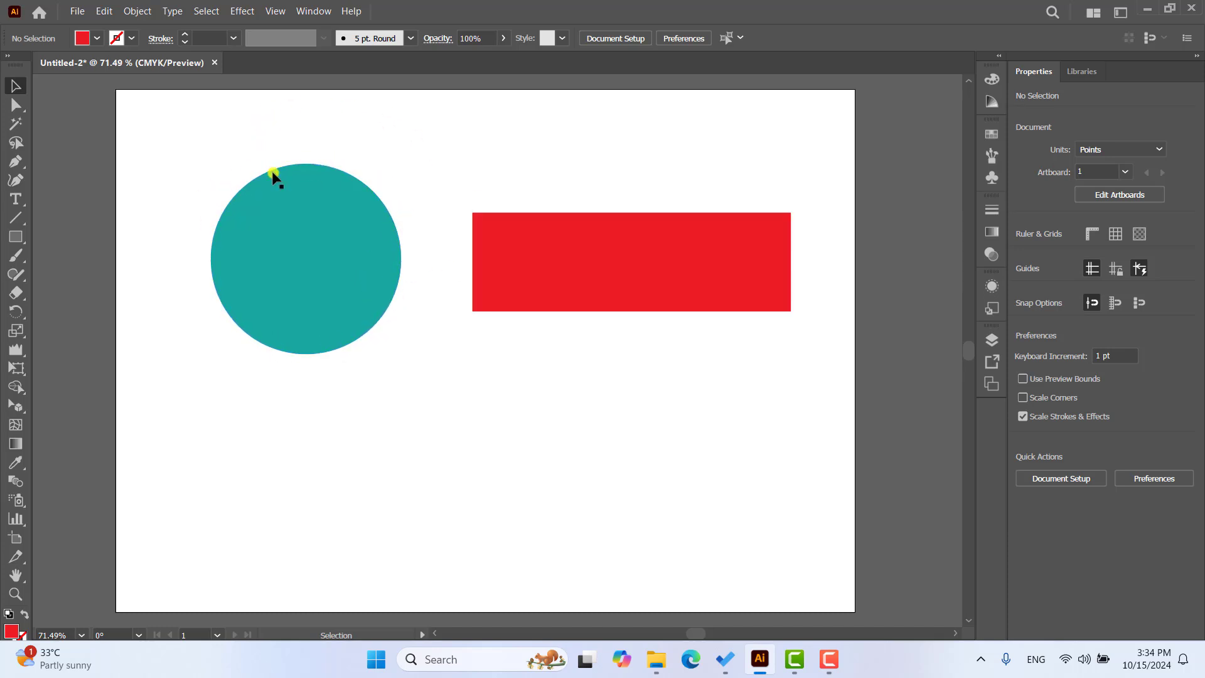
Open Wrinkle Tool Options, reset to defaults, and set Intensity to 100%.
double_click(17, 352)
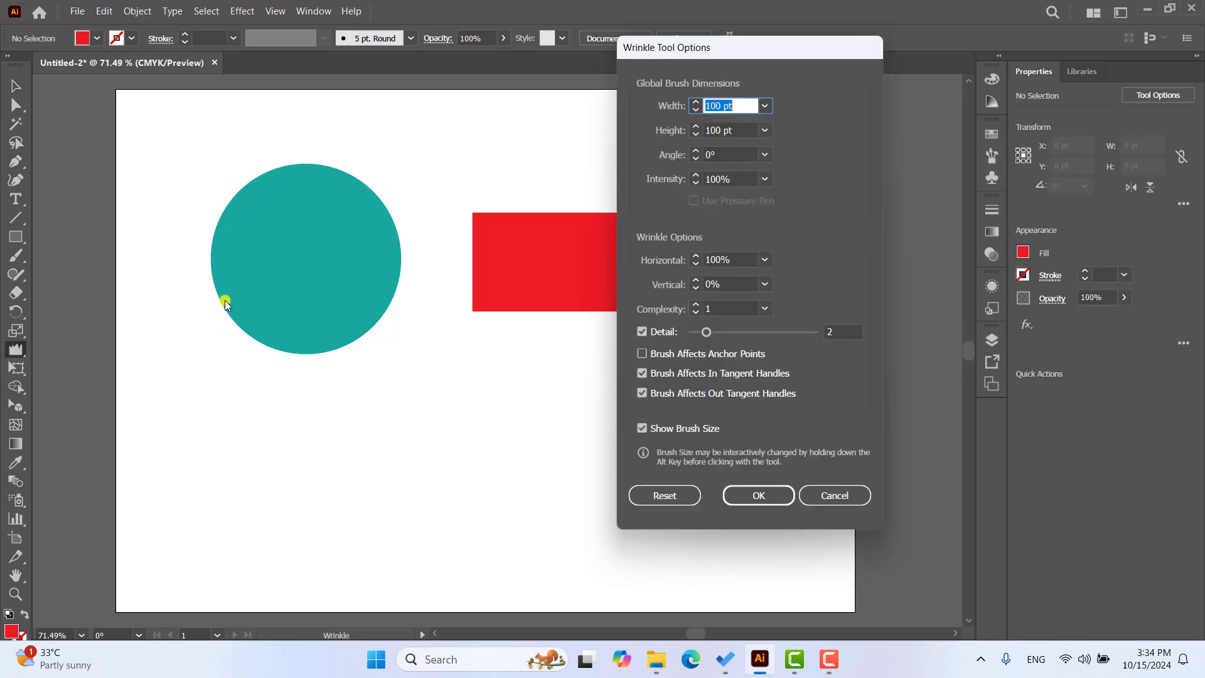
mouse_move(690, 47)
mouse_down()
mouse_move(499, 119)
mouse_move(736, 76)
mouse_up()
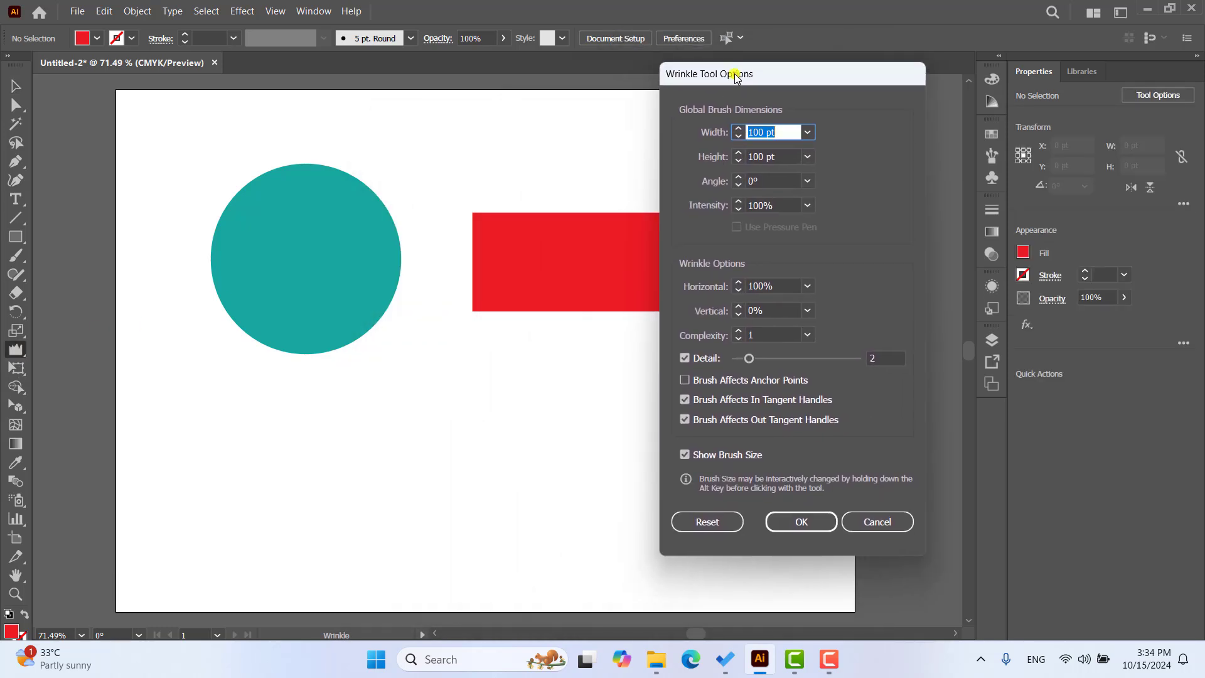
click(785, 134)
click(781, 157)
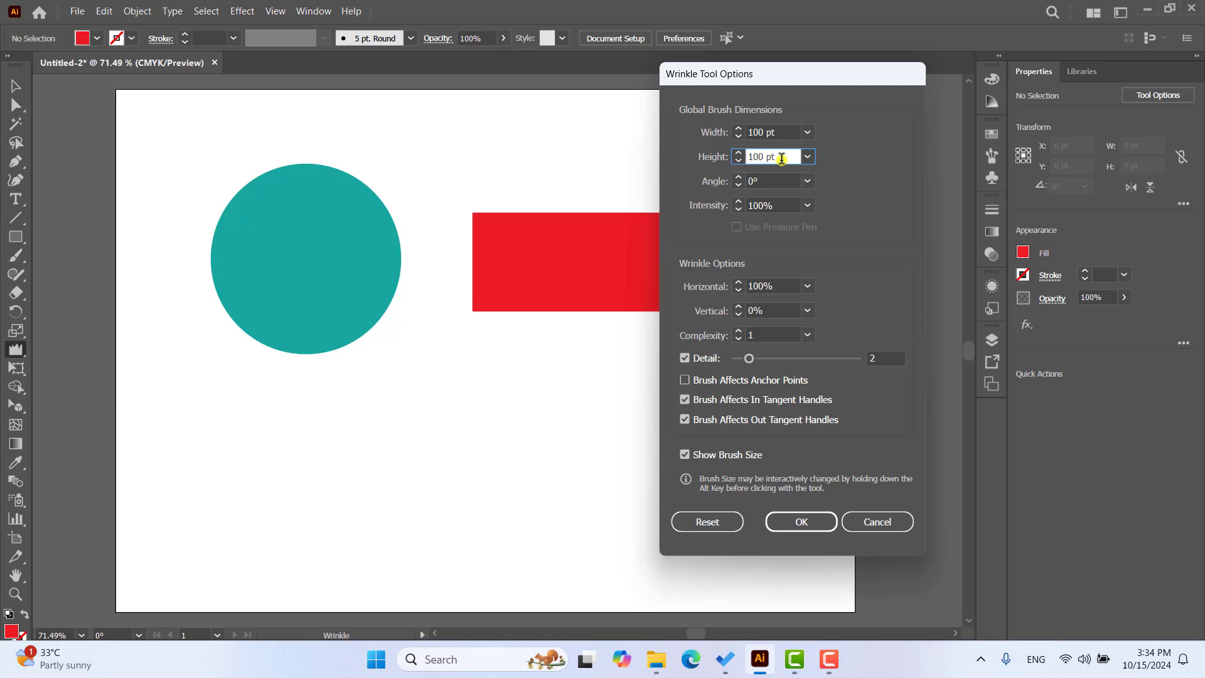
click(769, 182)
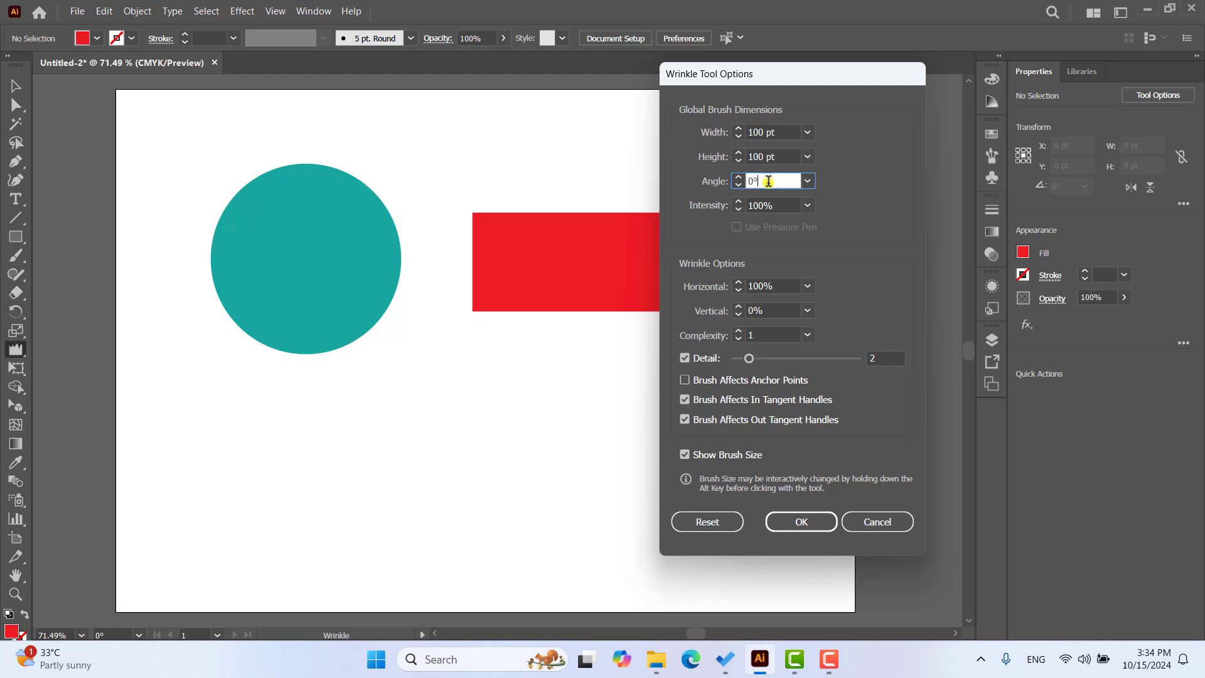
click(808, 206)
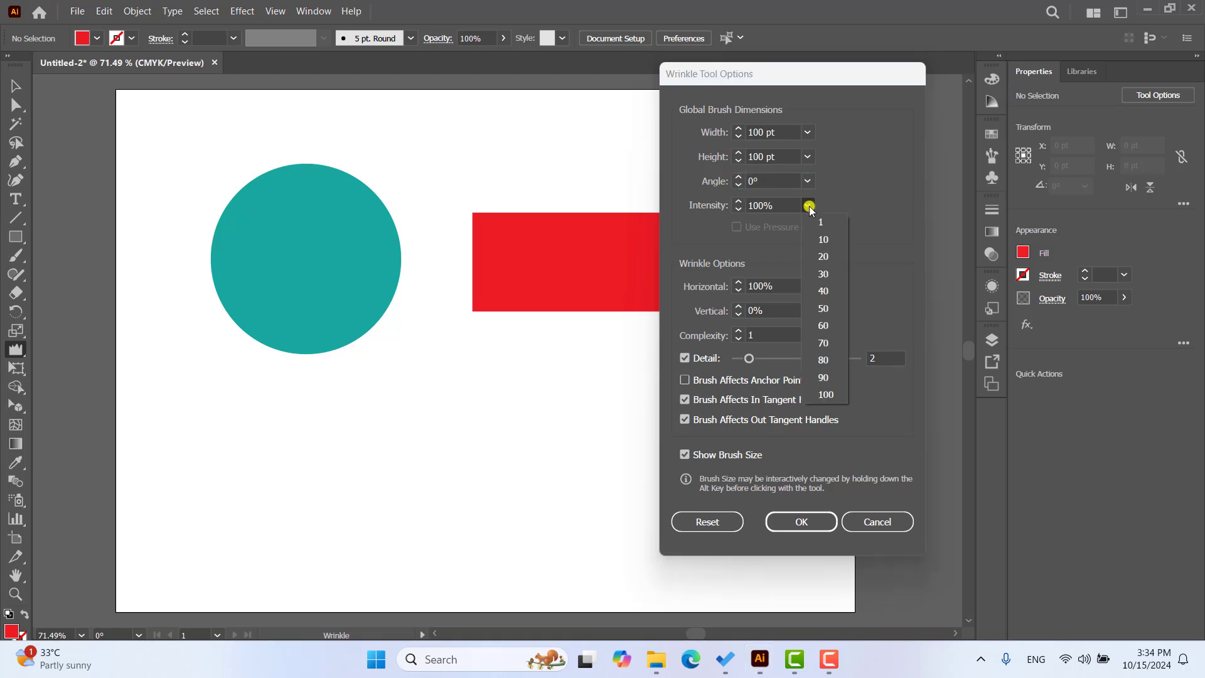
click(779, 206)
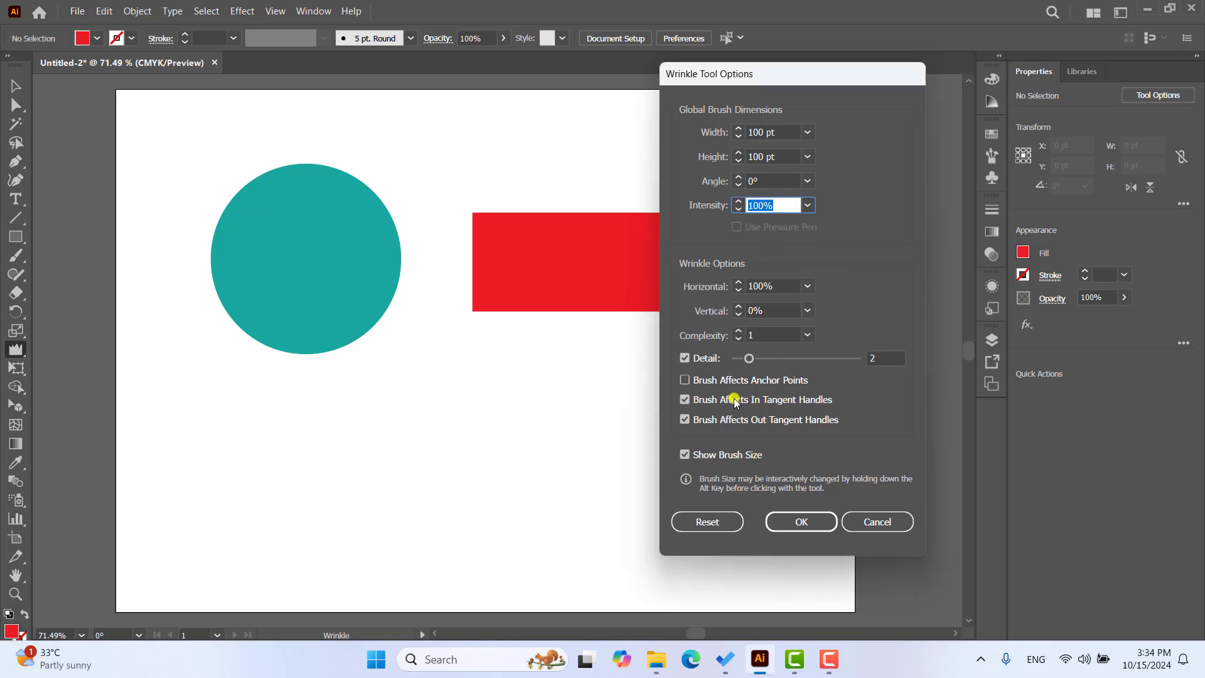
click(716, 525)
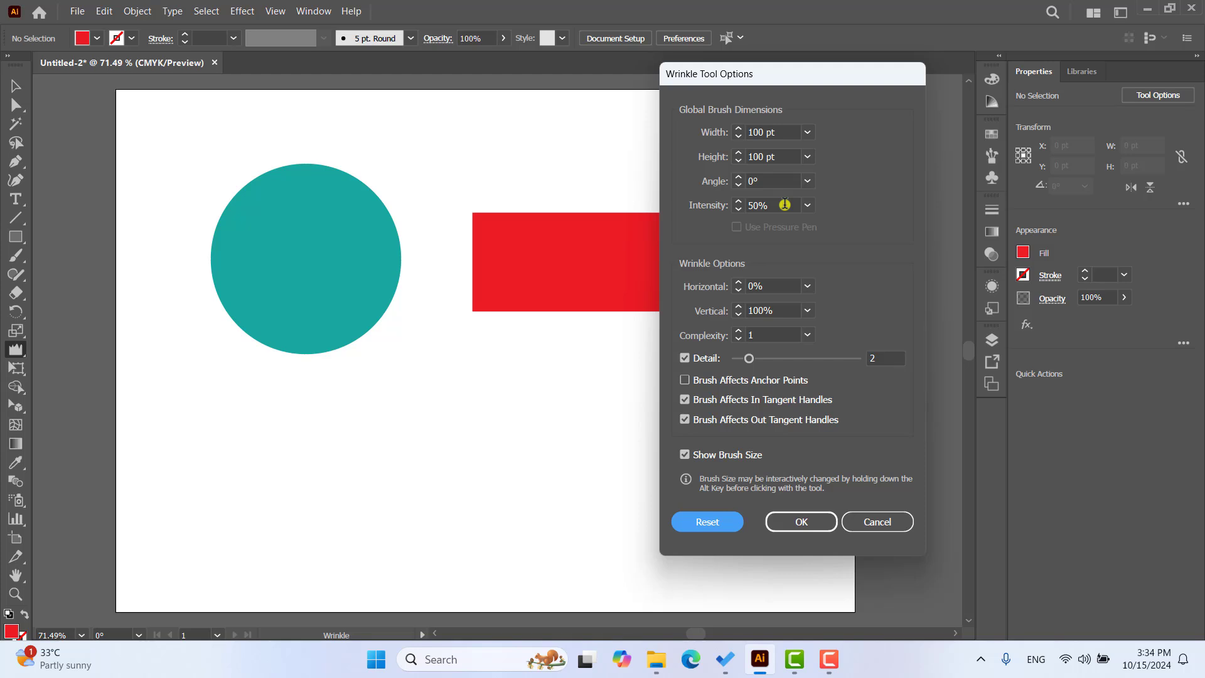
click(809, 206)
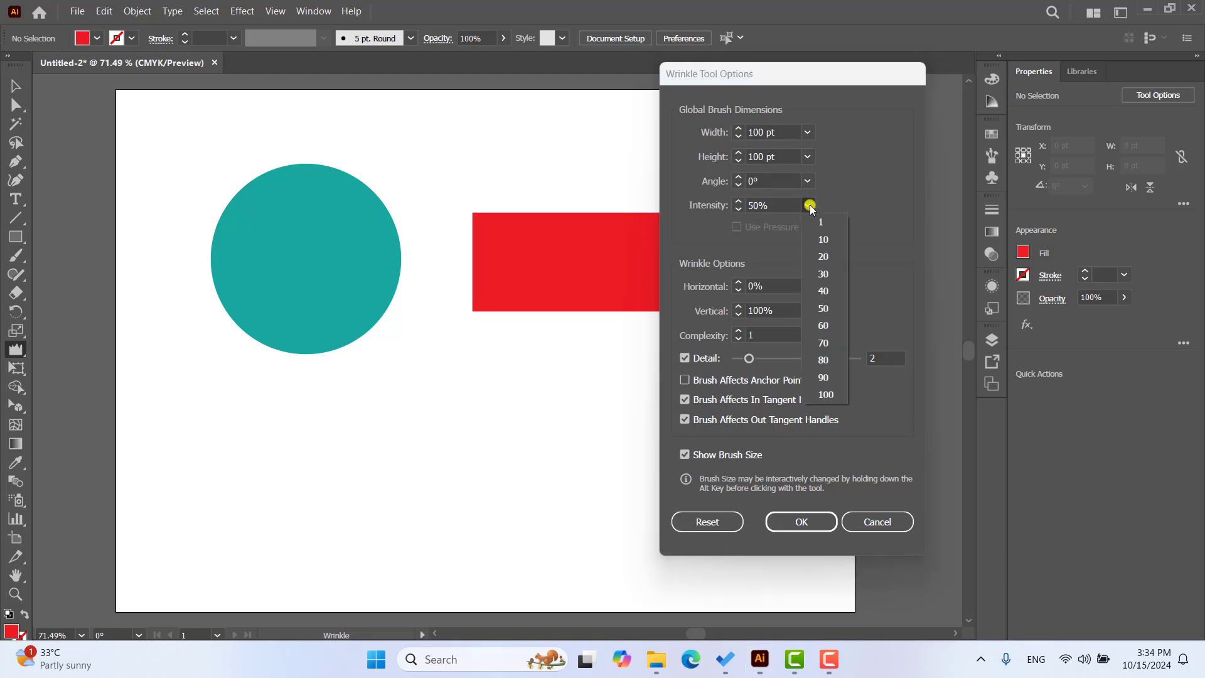
click(824, 395)
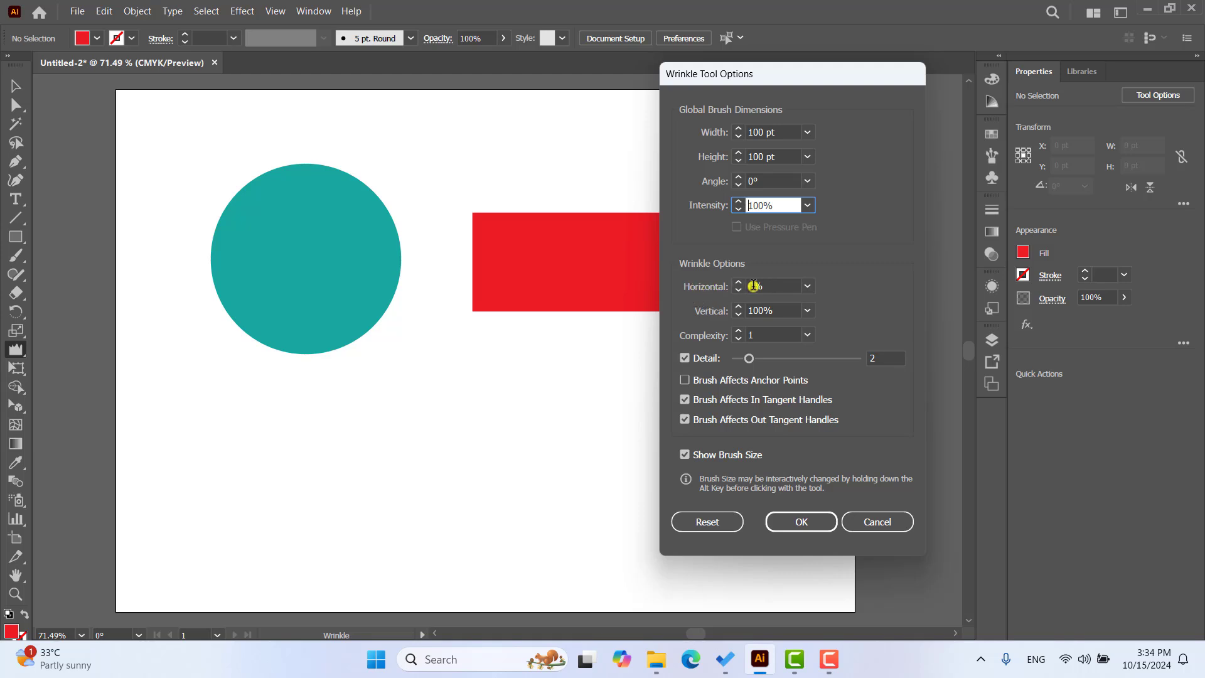
Set Horizontal wrinkle to 100% and select the Vertical wrinkle field.
drag(773, 289, 743, 285)
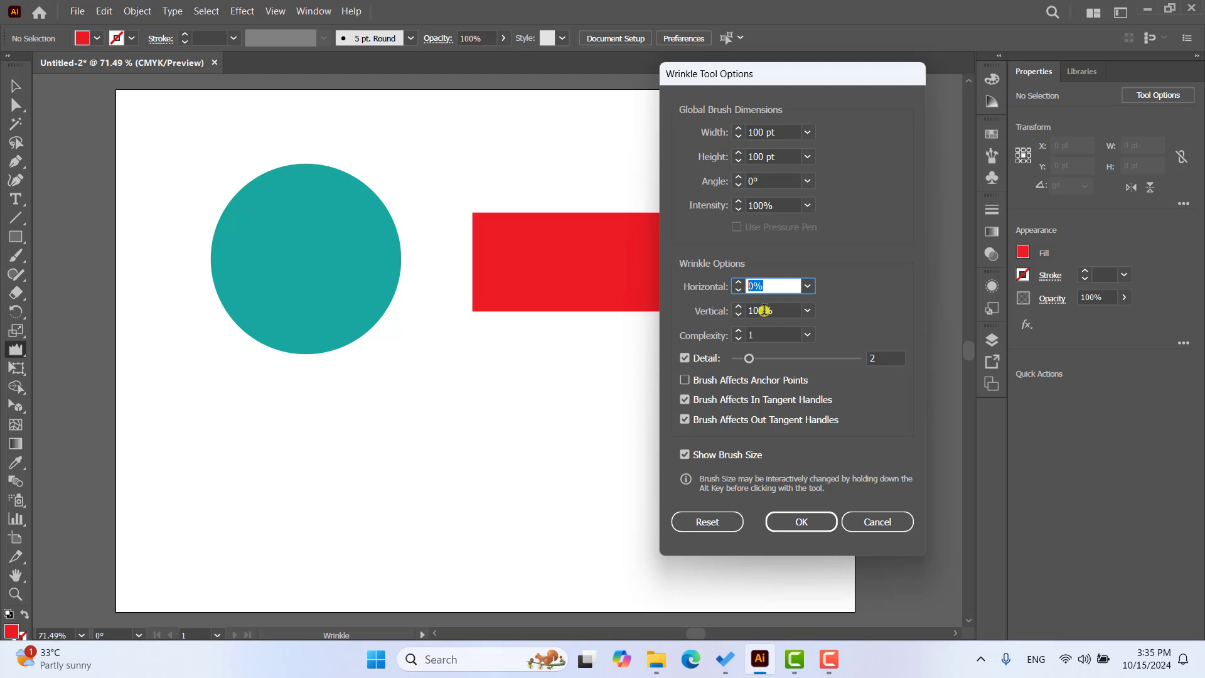
click(778, 311)
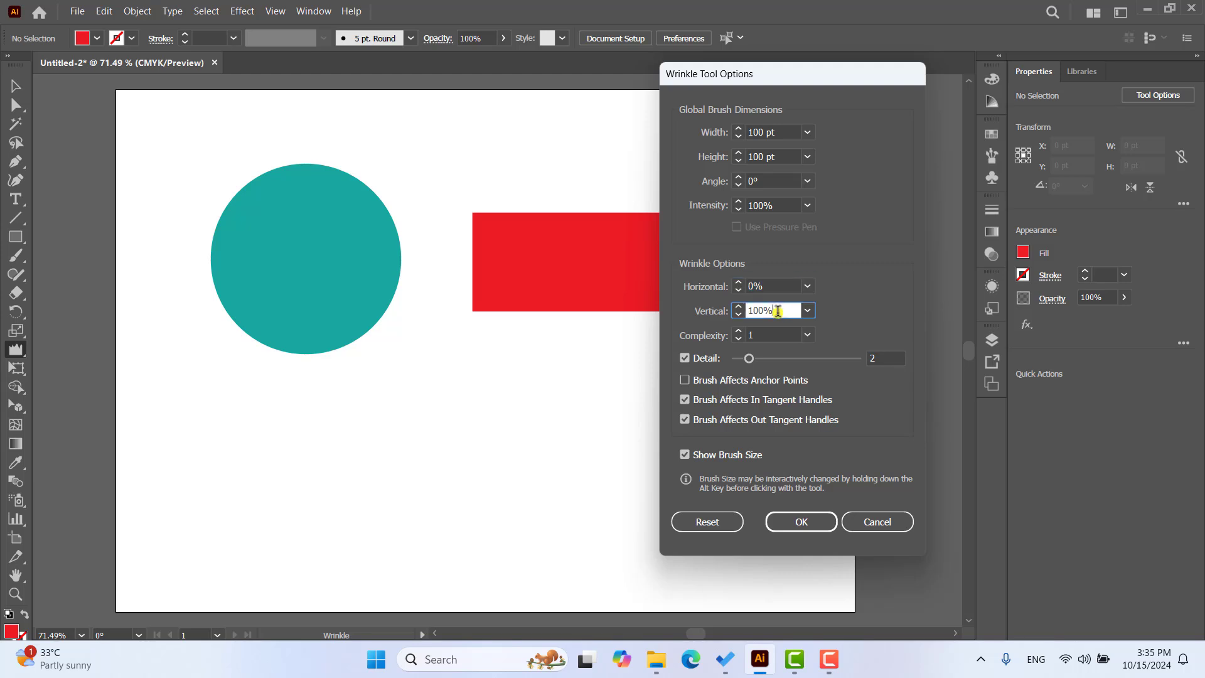
click(777, 286)
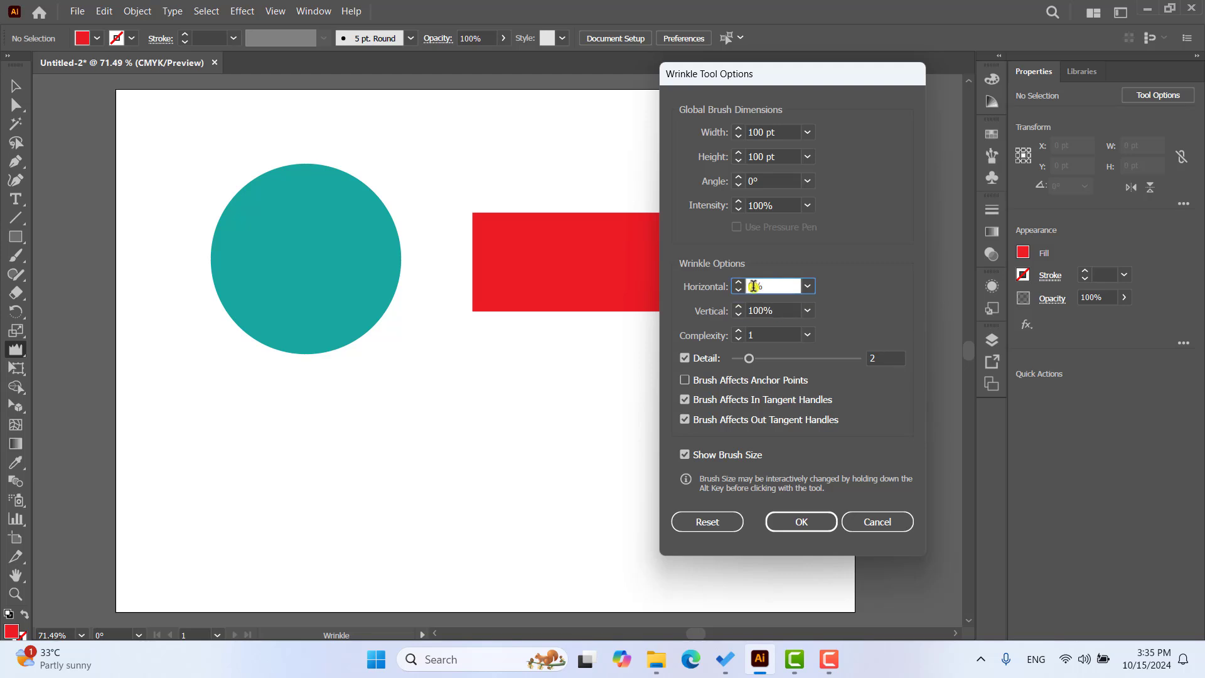
drag(776, 287, 721, 288)
text(100)
click(778, 311)
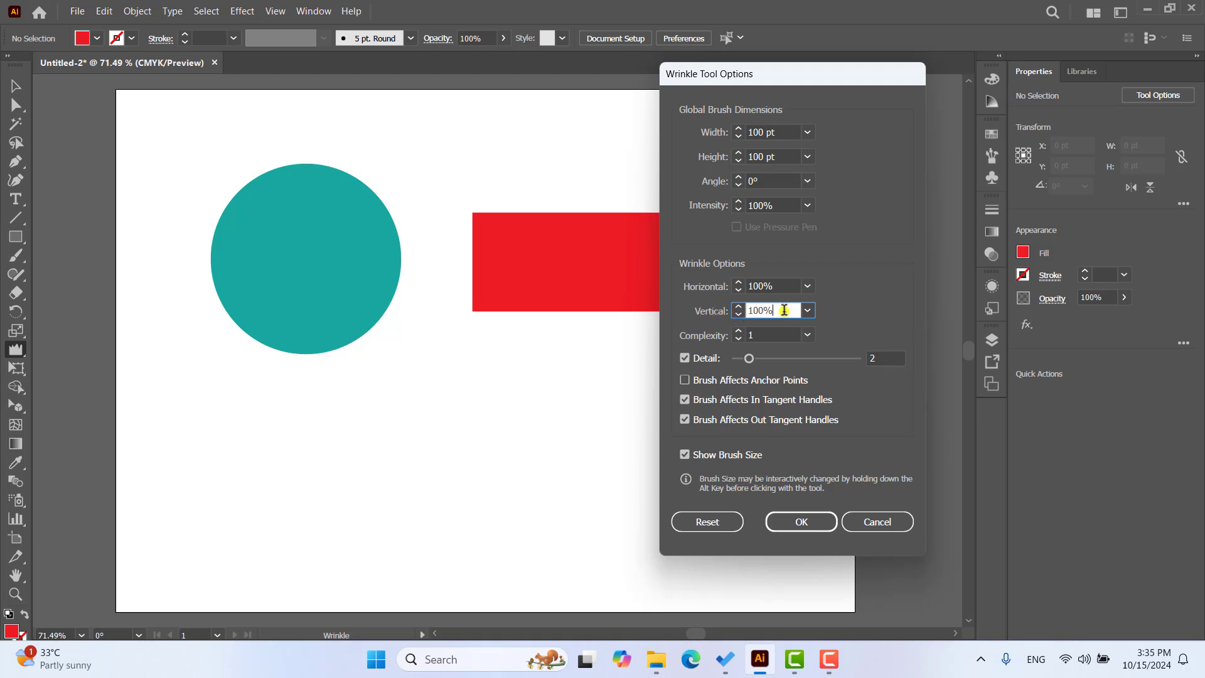
click(715, 311)
Clear the vertical amount, confirm, and wrinkle the teal circle's top and upper-left edges.
key(BackSpace)
click(801, 525)
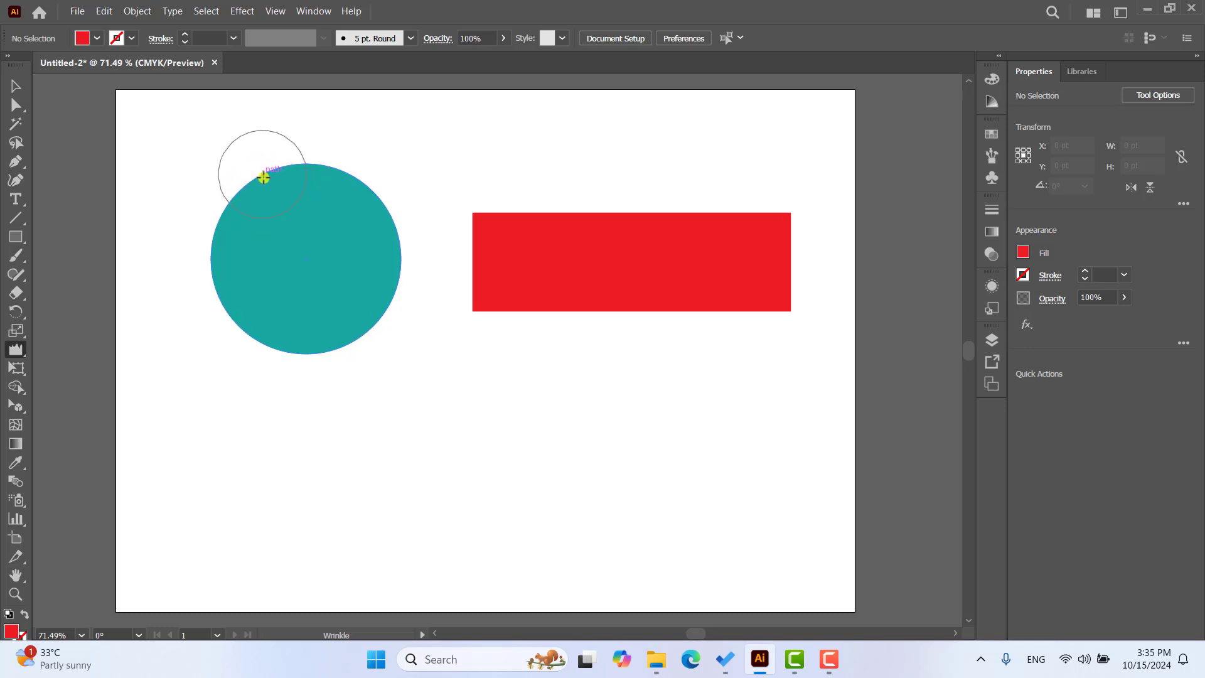
mouse_move(273, 168)
mouse_down()
mouse_move(349, 176)
mouse_move(390, 224)
mouse_move(402, 282)
mouse_move(400, 243)
mouse_move(382, 240)
mouse_move(398, 271)
mouse_move(388, 248)
mouse_move(385, 310)
mouse_up()
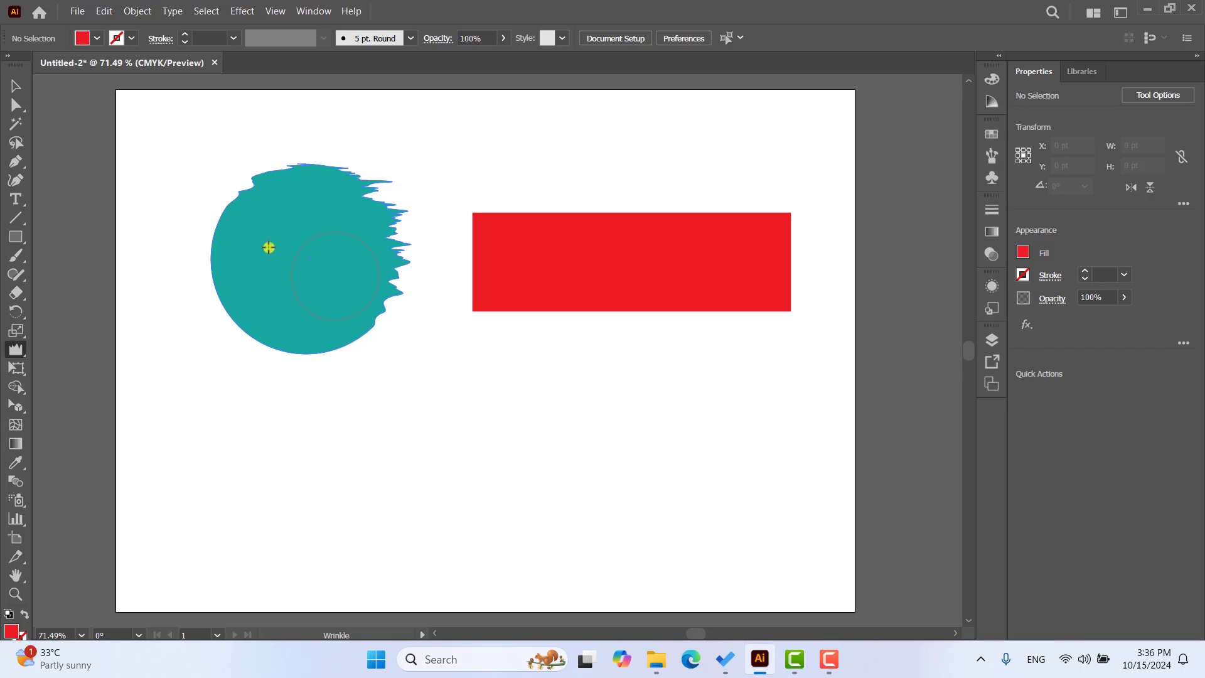
mouse_move(269, 248)
mouse_down()
mouse_move(203, 224)
mouse_move(201, 312)
mouse_move(306, 353)
mouse_move(315, 262)
mouse_up()
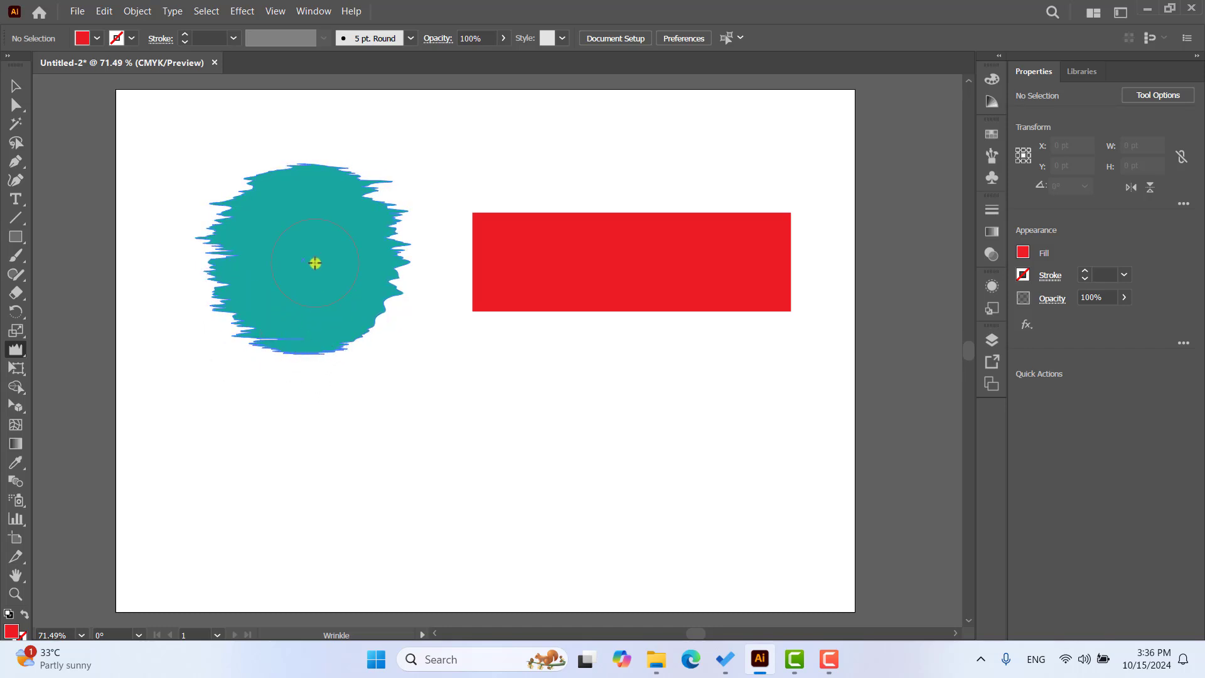
Reopen Wrinkle Tool Options, set Horizontal to 0%, raise Vertical, and confirm.
double_click(15, 349)
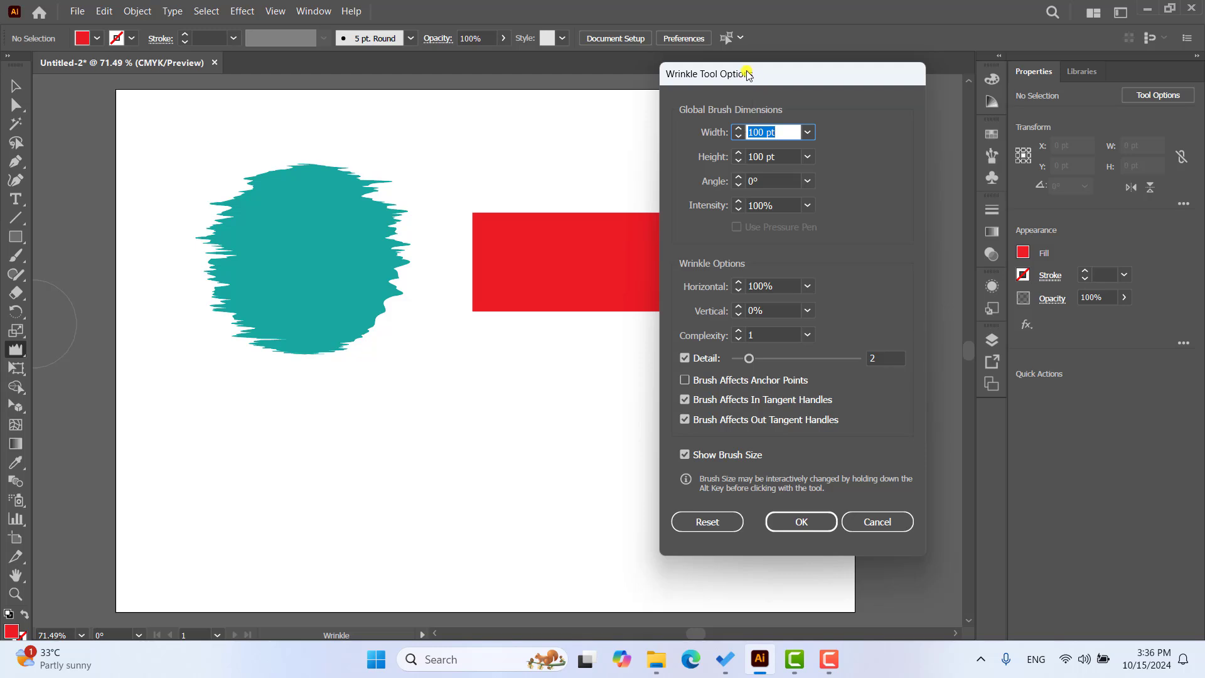
drag(756, 70, 846, 48)
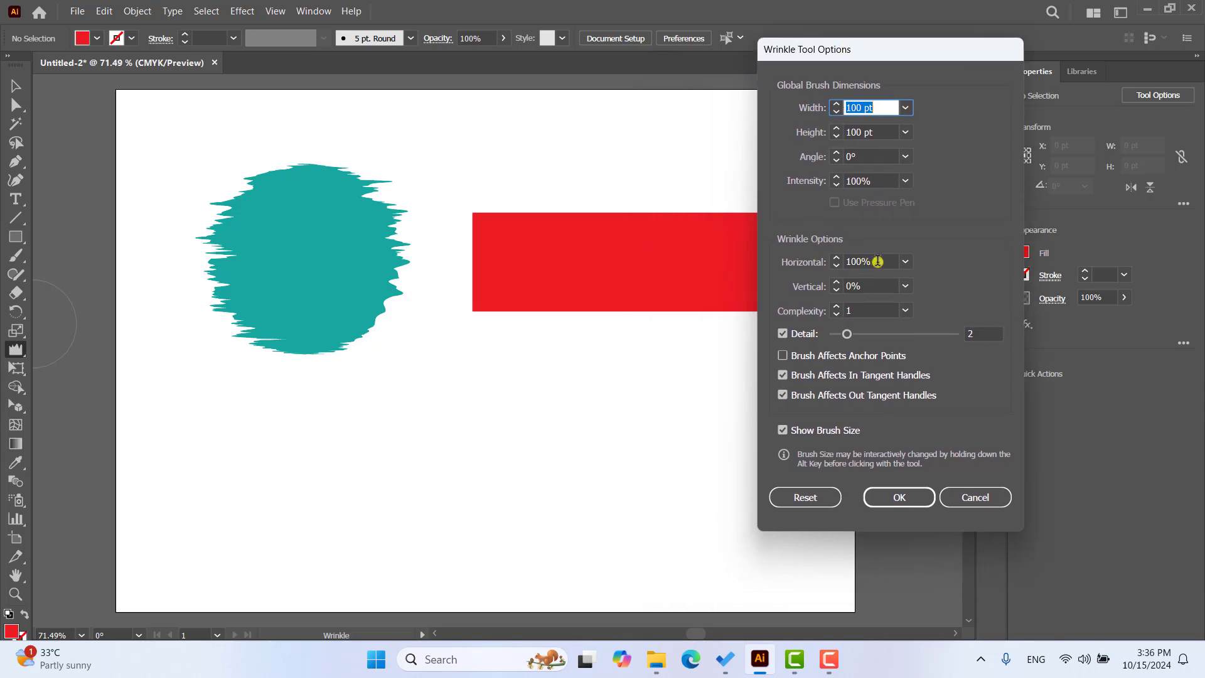
click(808, 261)
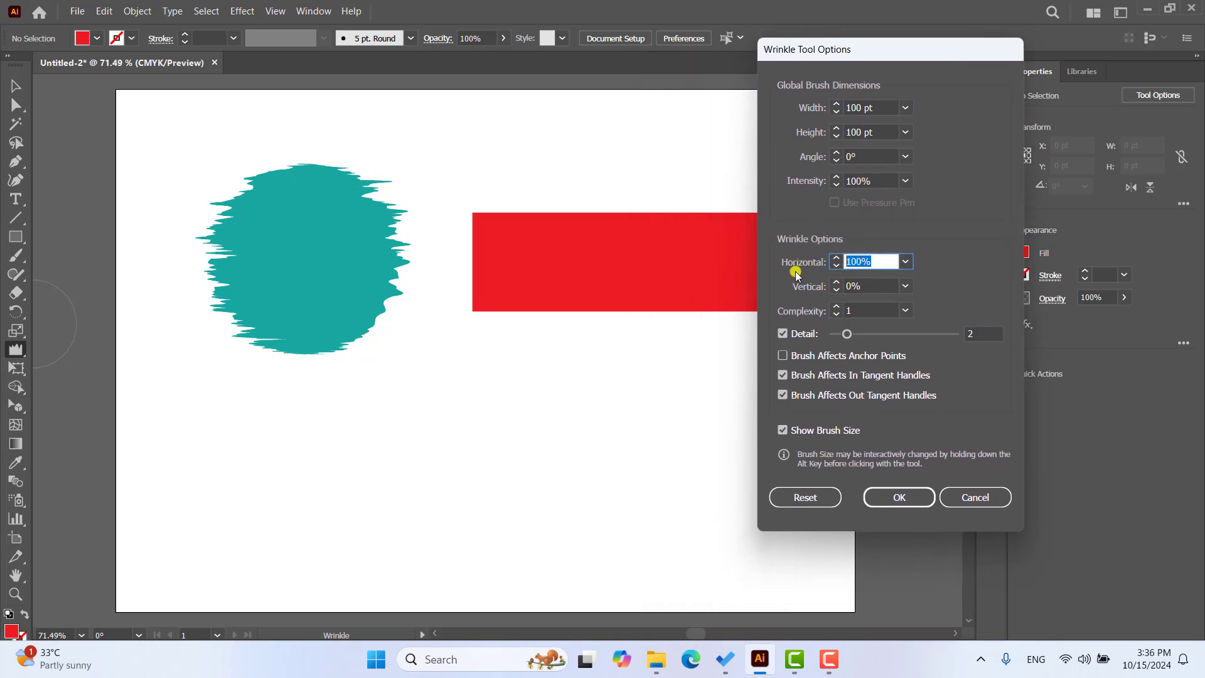
text(0)
click(871, 286)
drag(872, 285, 835, 286)
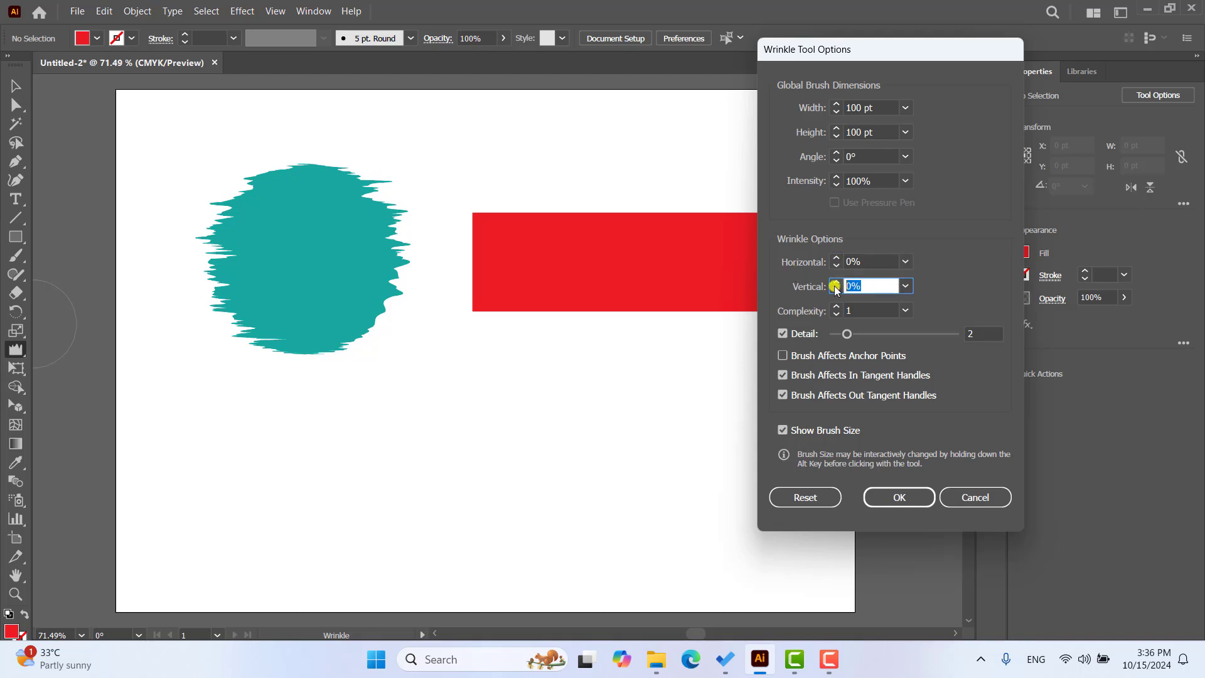
text(100)
click(901, 499)
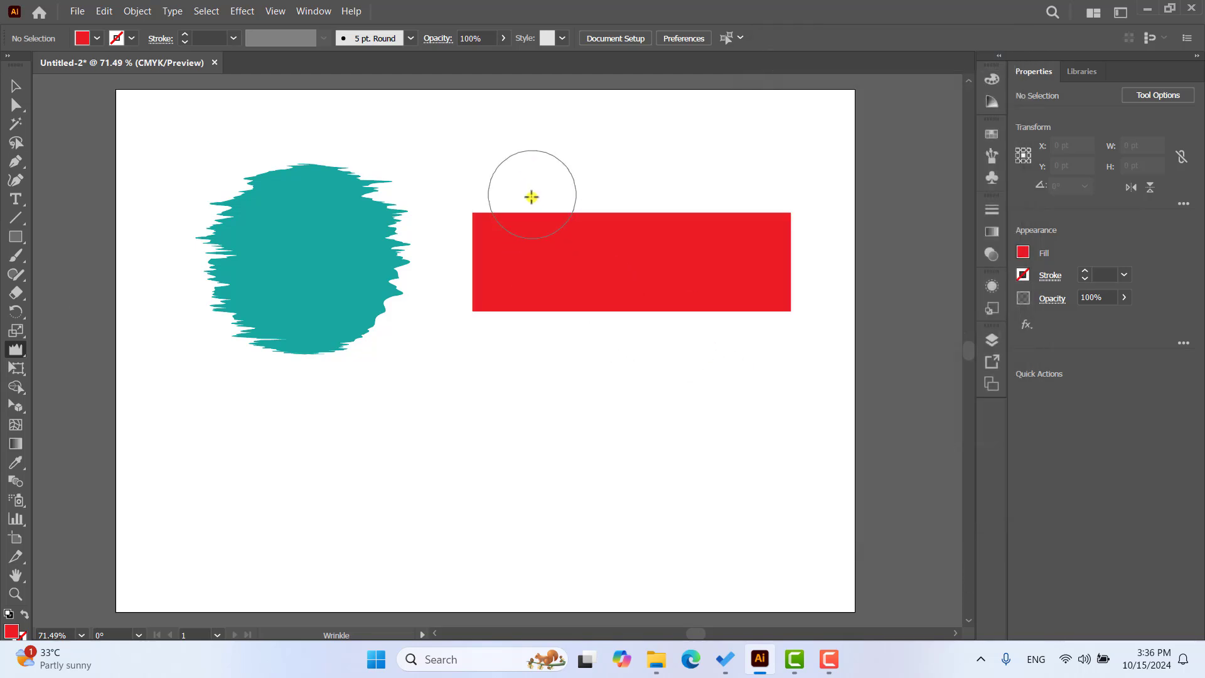
Wrinkle the red rectangle along its top edge and its bottom edge.
drag(527, 196, 560, 222)
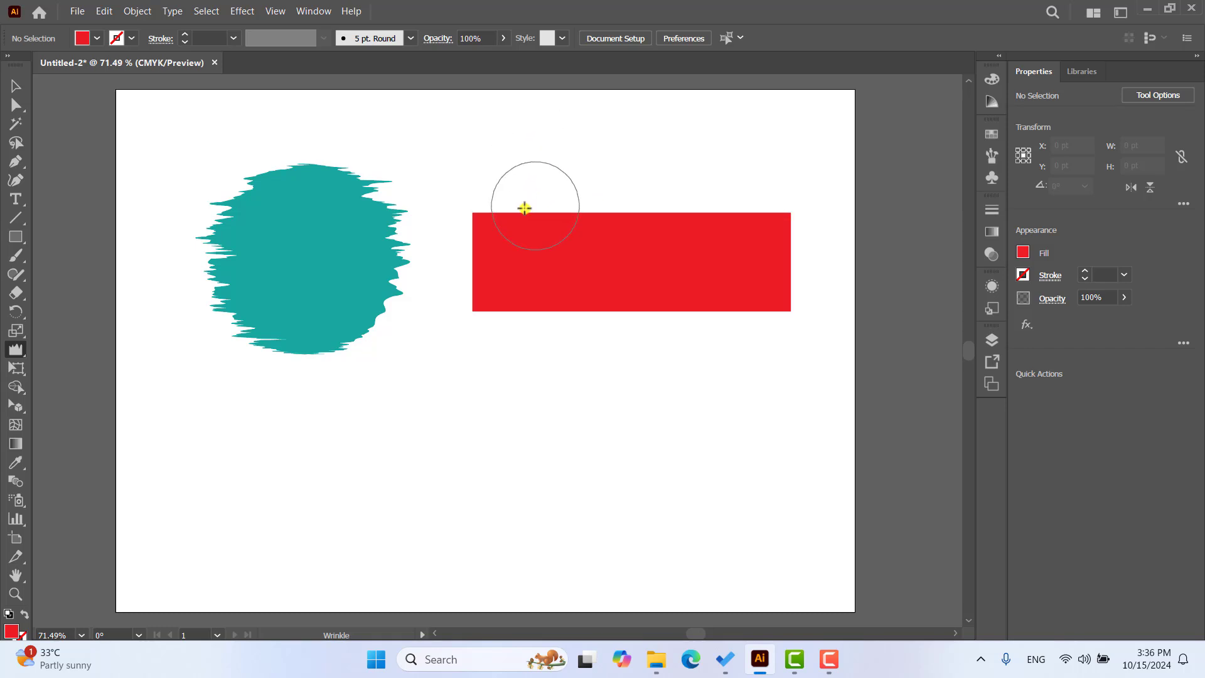
drag(525, 207, 513, 211)
mouse_move(514, 203)
mouse_down()
mouse_move(552, 216)
mouse_move(555, 192)
mouse_move(606, 213)
mouse_move(684, 202)
mouse_move(624, 214)
mouse_move(613, 195)
mouse_move(772, 207)
mouse_move(743, 248)
mouse_up()
mouse_move(507, 307)
mouse_down()
mouse_move(578, 326)
mouse_move(621, 303)
mouse_move(735, 323)
mouse_move(764, 307)
mouse_move(772, 320)
mouse_move(796, 272)
mouse_move(783, 255)
mouse_up()
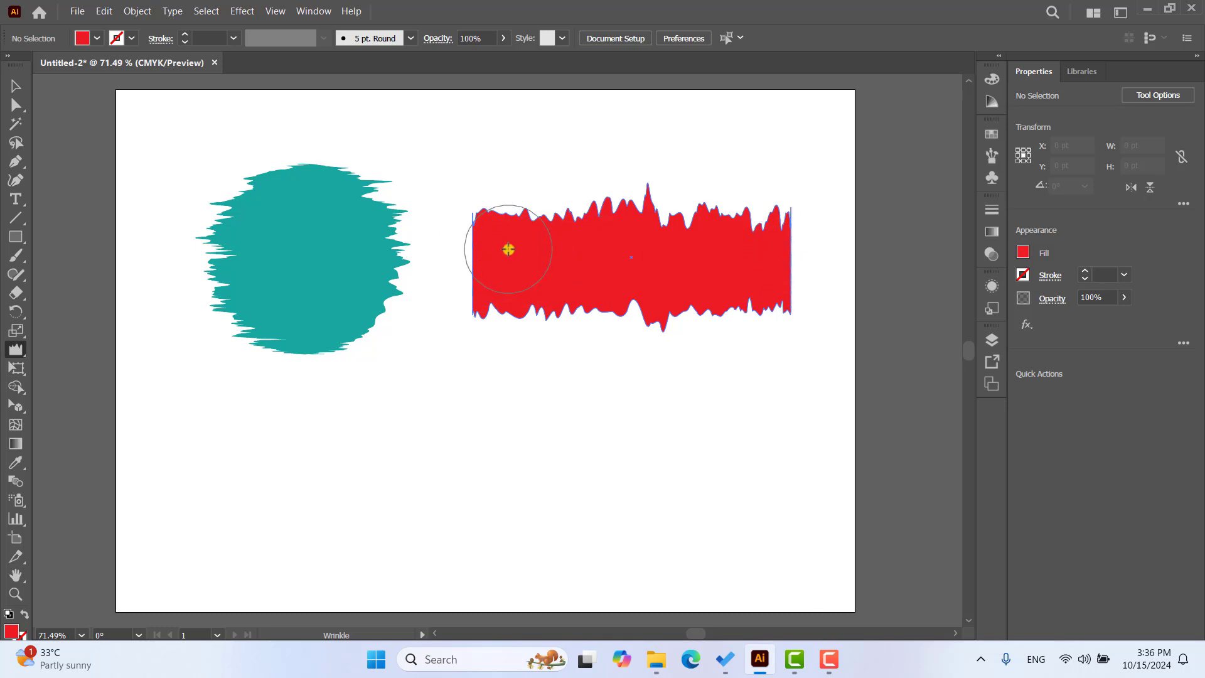
click(15, 86)
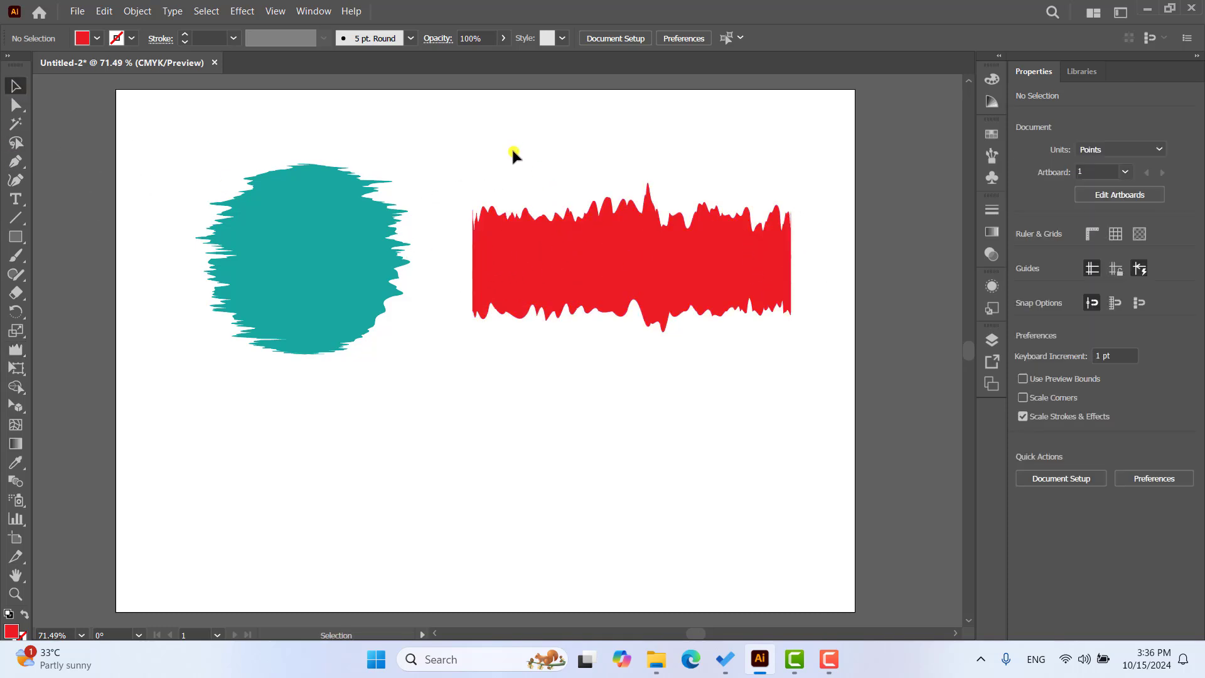
Move the teal circle and red rectangle up and left on the artboard.
drag(345, 228, 269, 167)
drag(590, 256, 550, 196)
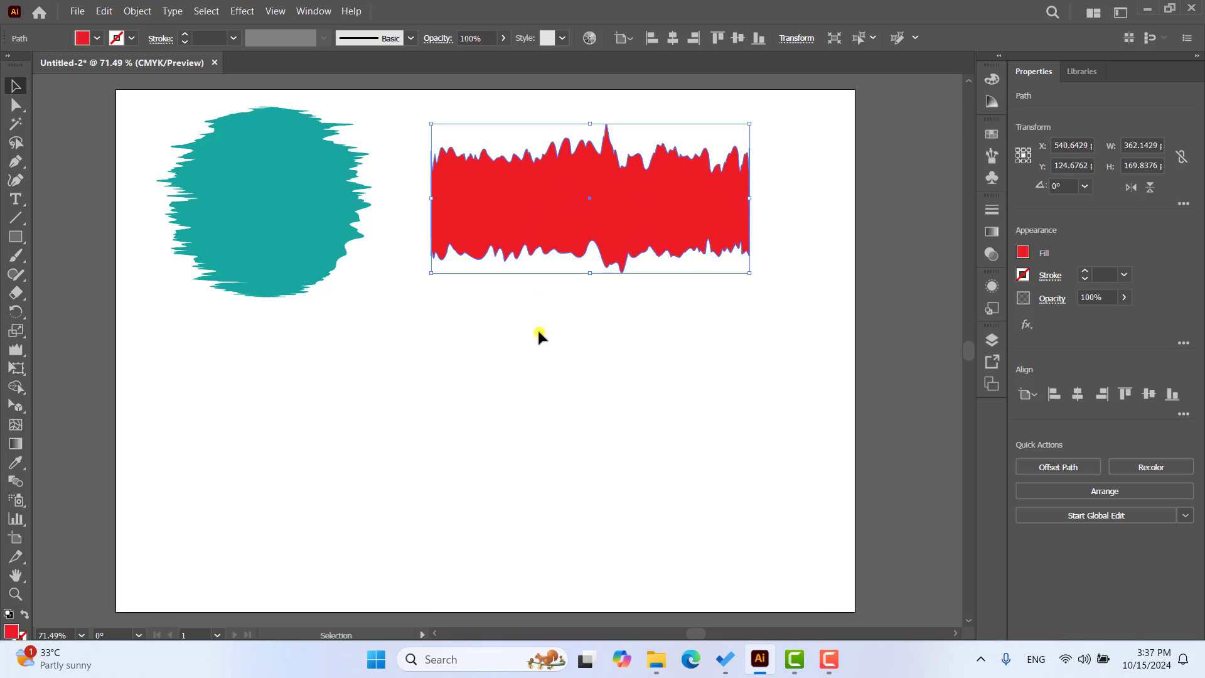
click(537, 328)
Draw a closed red curved blob below the shapes with the Pen tool.
click(16, 163)
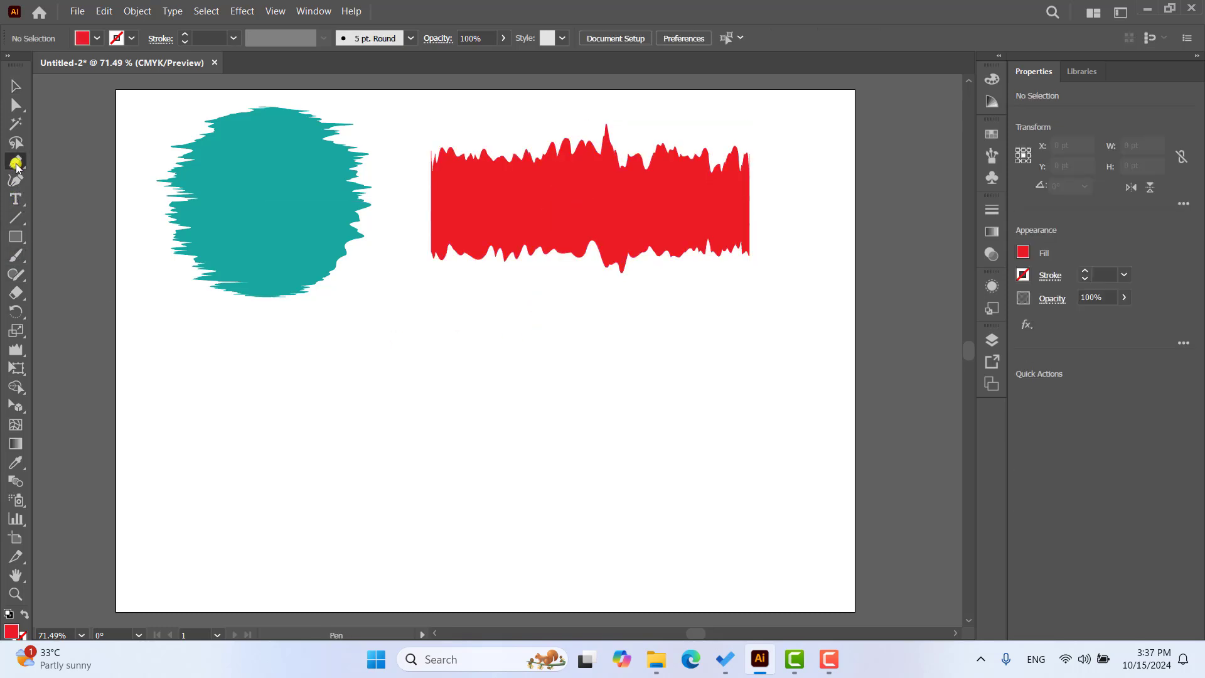
click(60, 165)
click(284, 506)
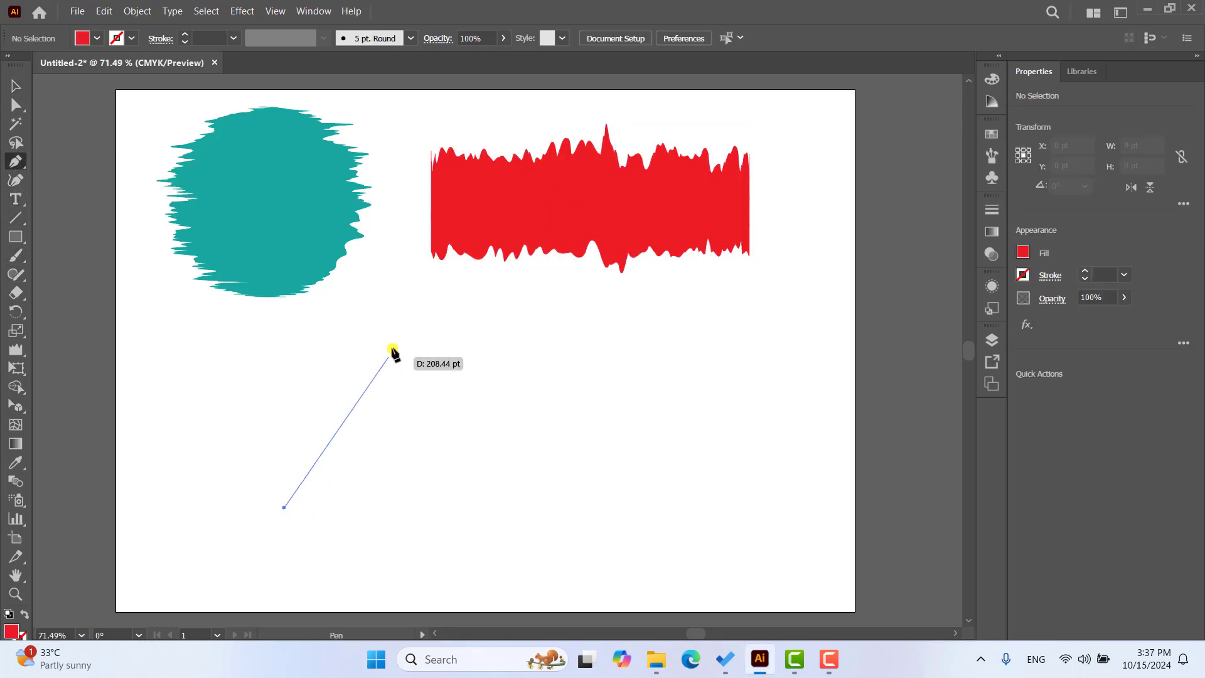
drag(392, 350, 467, 350)
drag(558, 367, 604, 424)
drag(688, 494, 750, 482)
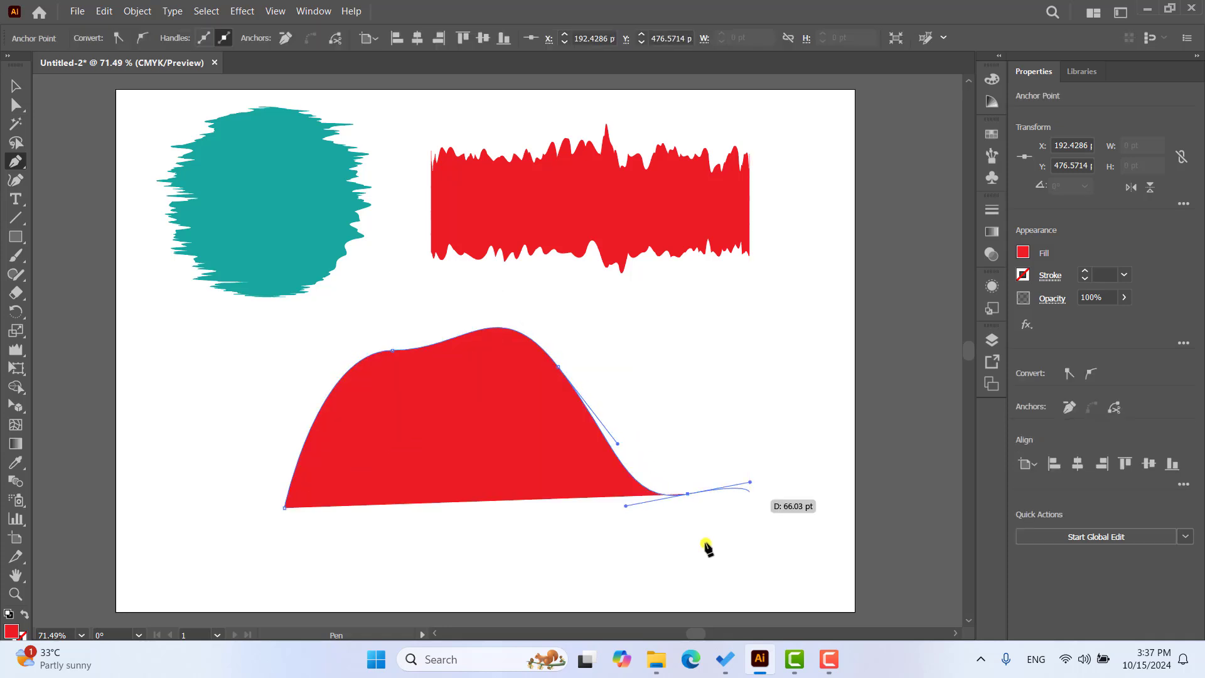
drag(603, 577, 534, 562)
drag(360, 552, 339, 577)
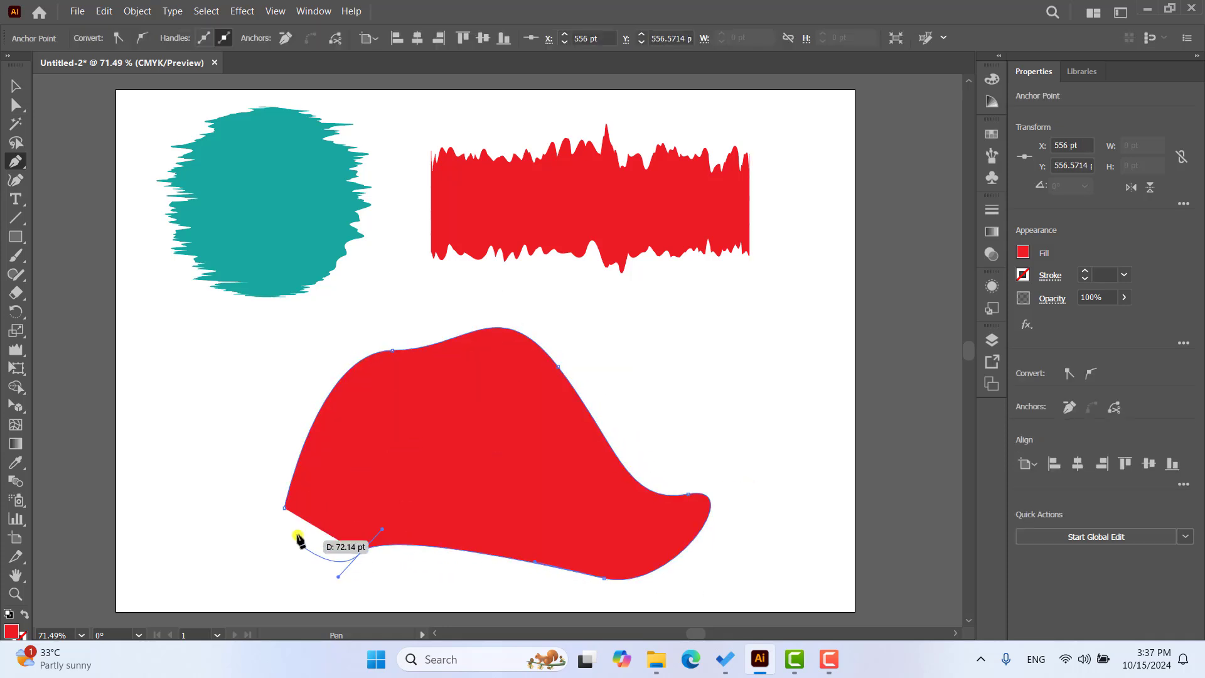
click(284, 506)
Scale the red blob down, place it below the pair, and reselect it for wrinkling.
key(v)
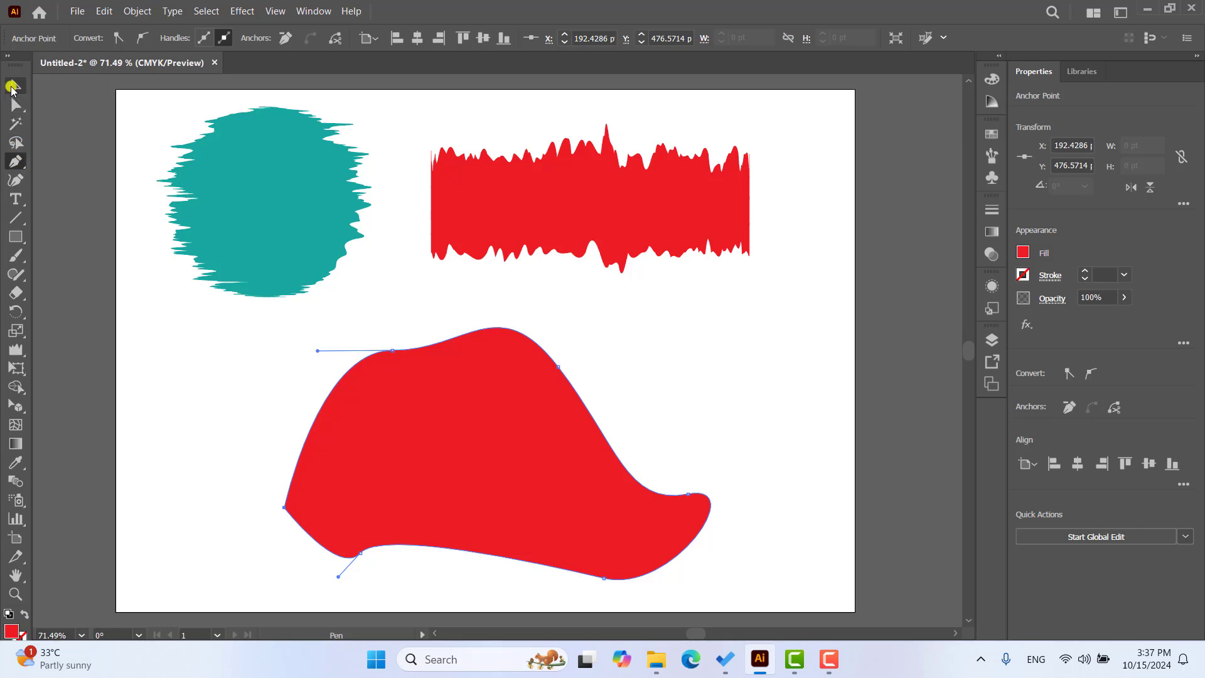
drag(554, 452, 554, 406)
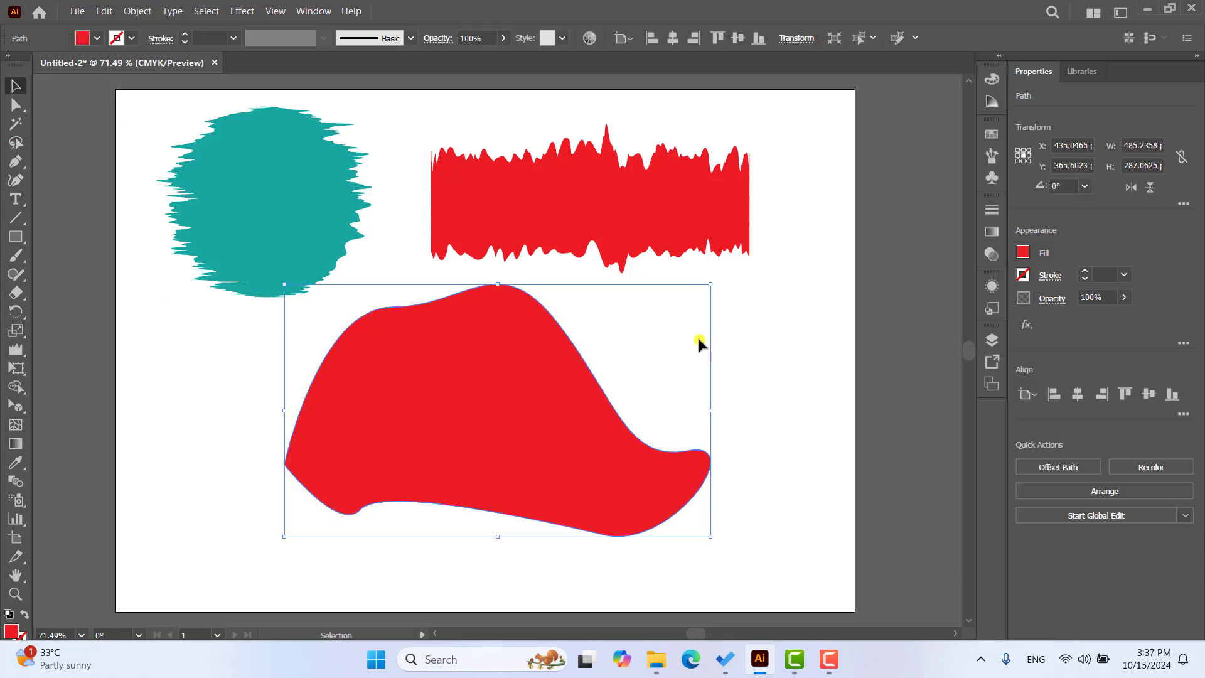
drag(711, 287, 498, 371)
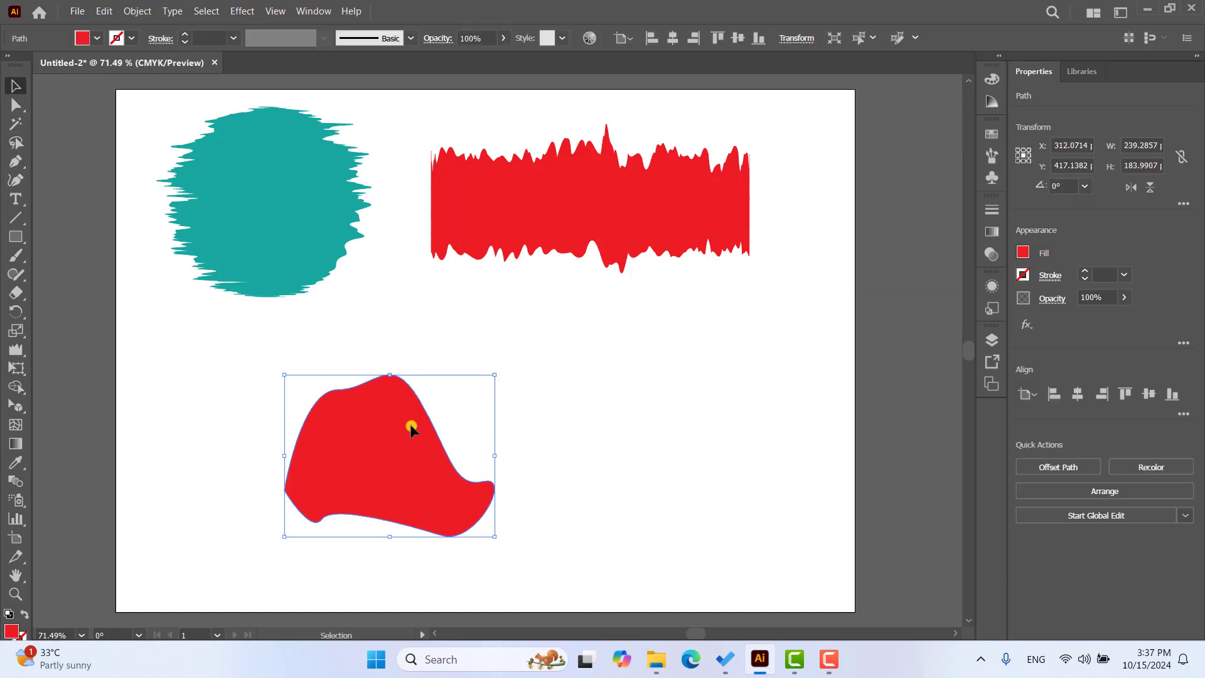
drag(409, 422, 458, 404)
click(671, 404)
click(444, 446)
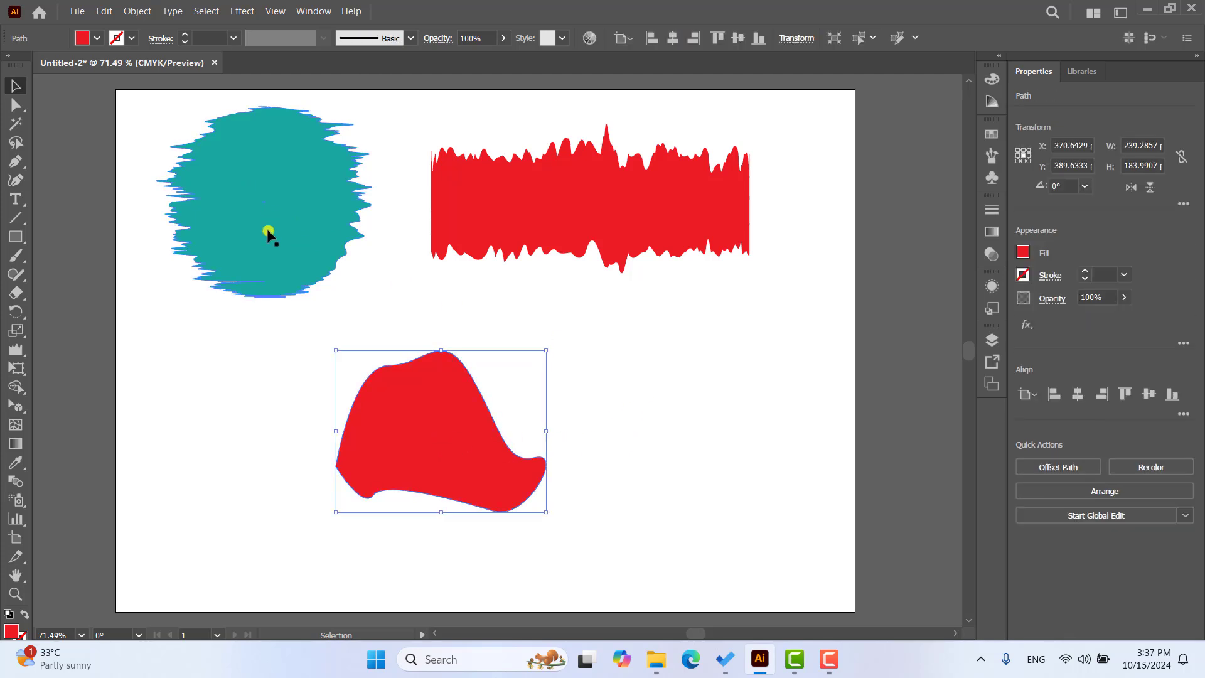
click(633, 374)
click(449, 430)
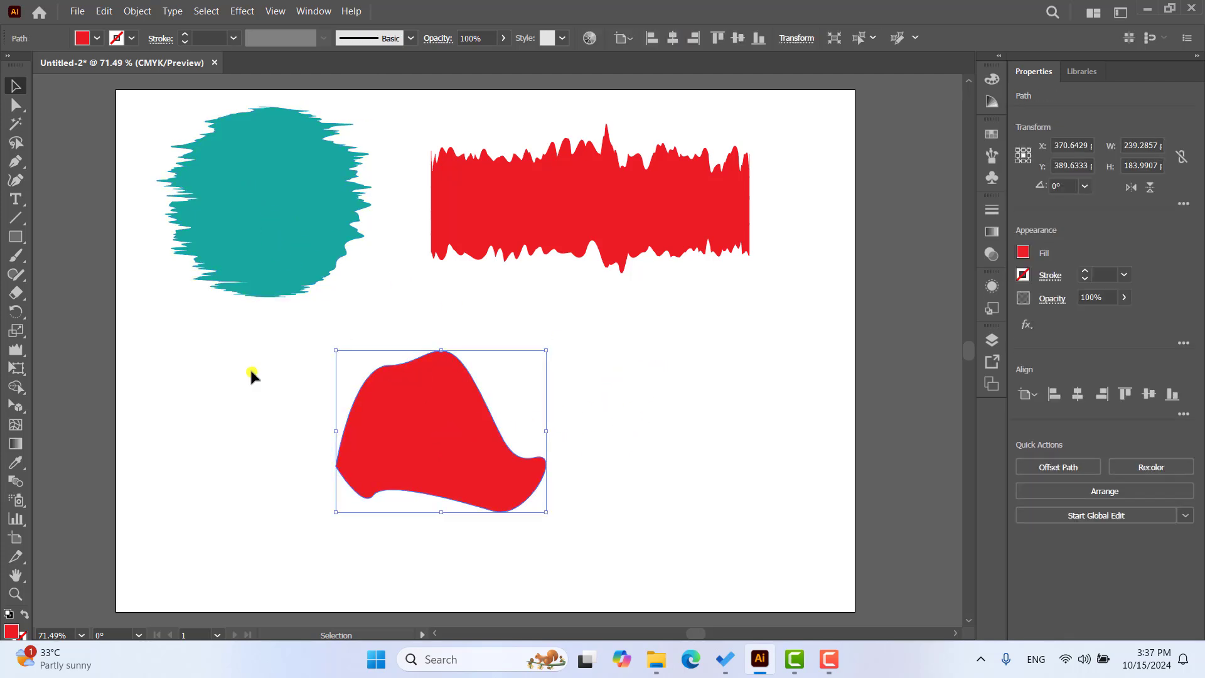
click(17, 351)
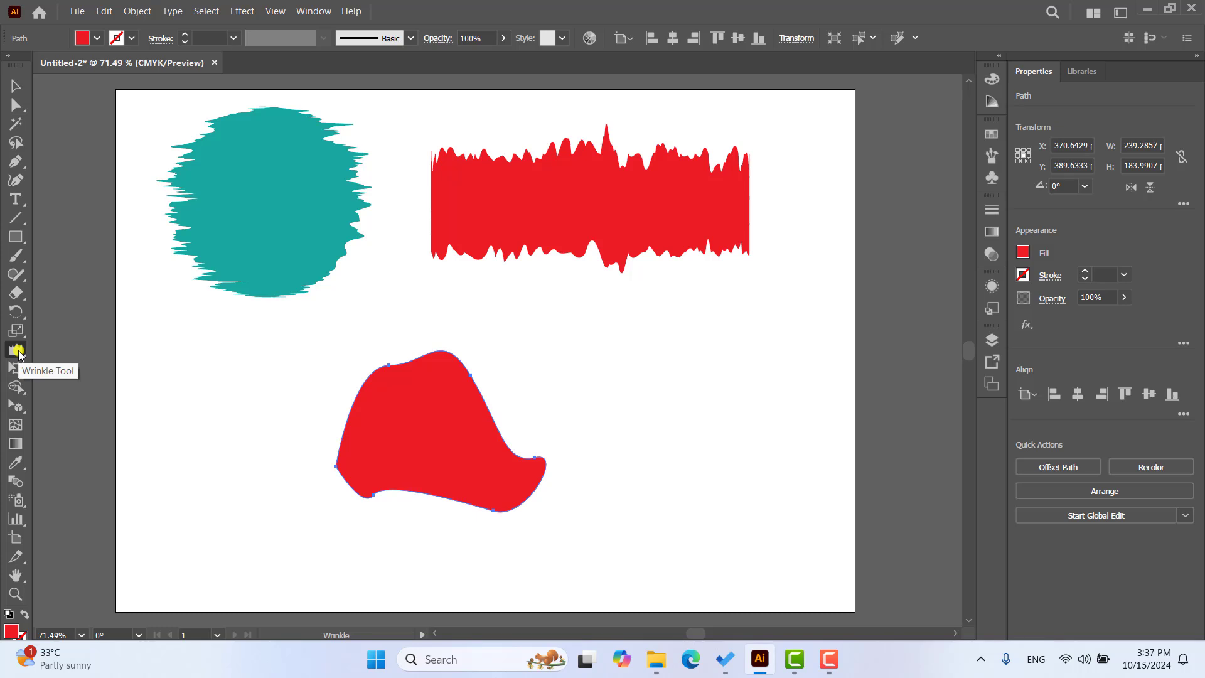
double_click(18, 354)
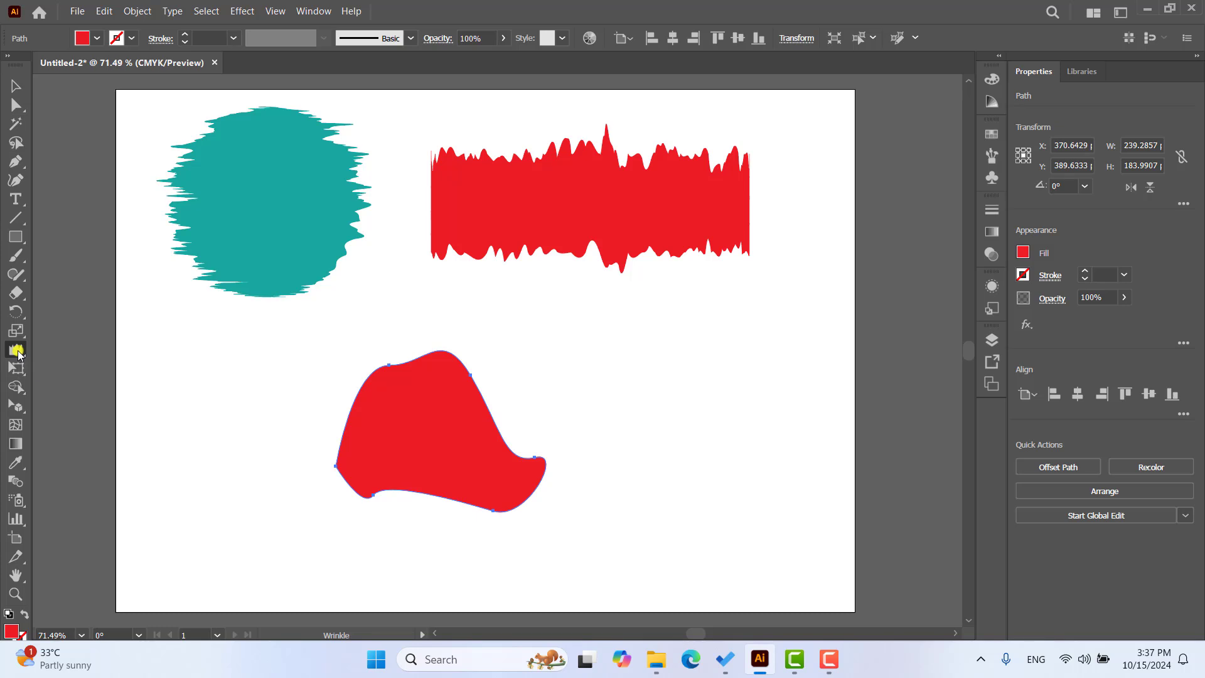
Set the Wrinkle brush width to 50 pt in the options dialog.
drag(875, 55, 864, 43)
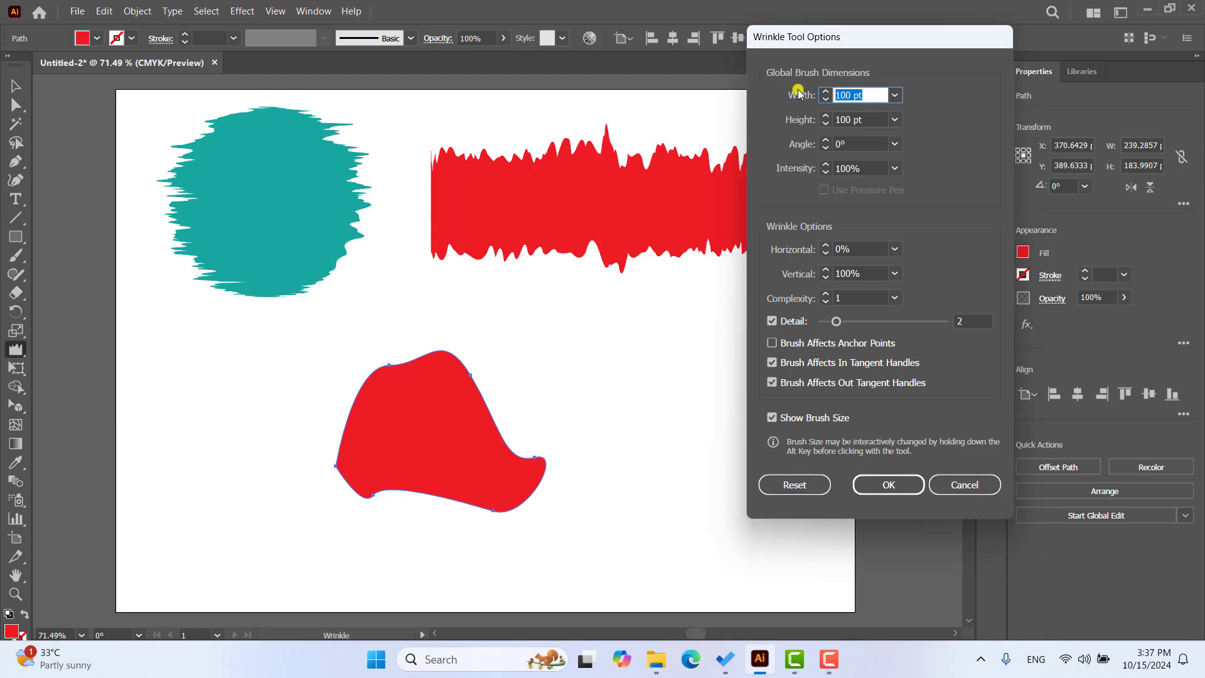
text(50)
Apply the 50 pt width and wrinkle the red blob's top, left and bottom edges.
click(889, 484)
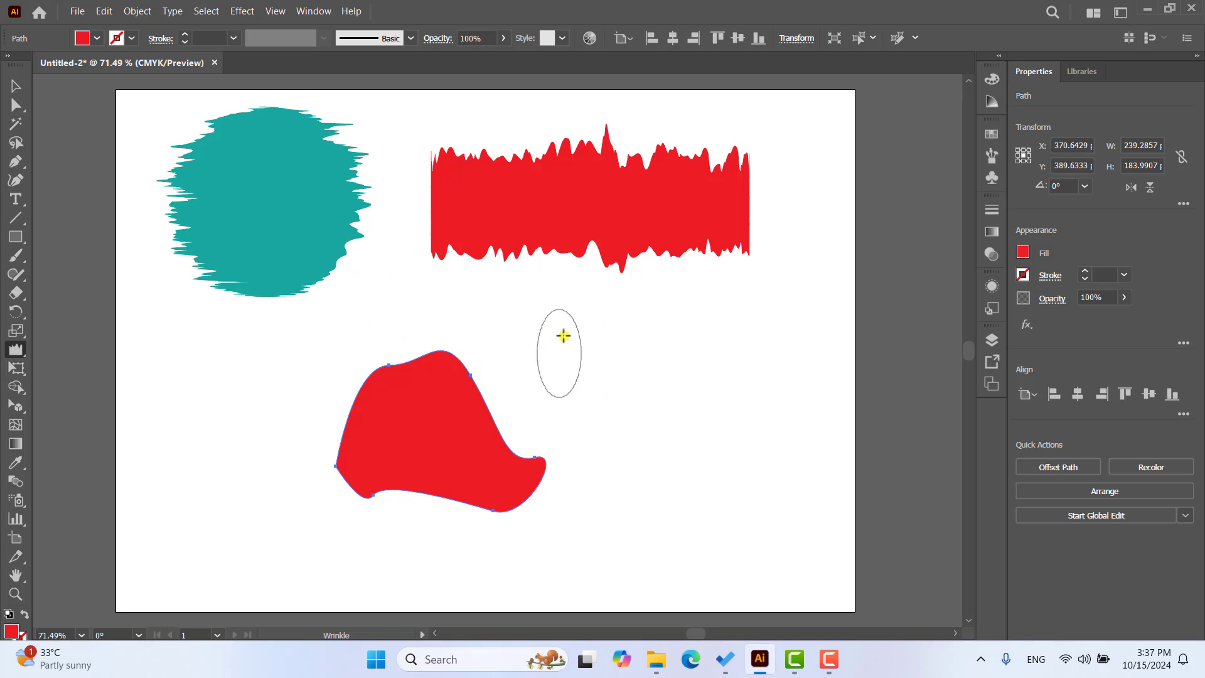
mouse_move(403, 375)
mouse_down()
mouse_move(459, 391)
mouse_move(509, 439)
mouse_up()
mouse_move(327, 396)
mouse_down()
mouse_move(395, 498)
mouse_move(466, 511)
mouse_move(498, 492)
mouse_move(548, 491)
mouse_up()
mouse_move(376, 384)
mouse_down()
mouse_move(360, 363)
mouse_move(341, 457)
mouse_move(487, 379)
mouse_move(466, 385)
mouse_move(512, 428)
mouse_move(484, 403)
mouse_move(506, 439)
mouse_up()
click(16, 86)
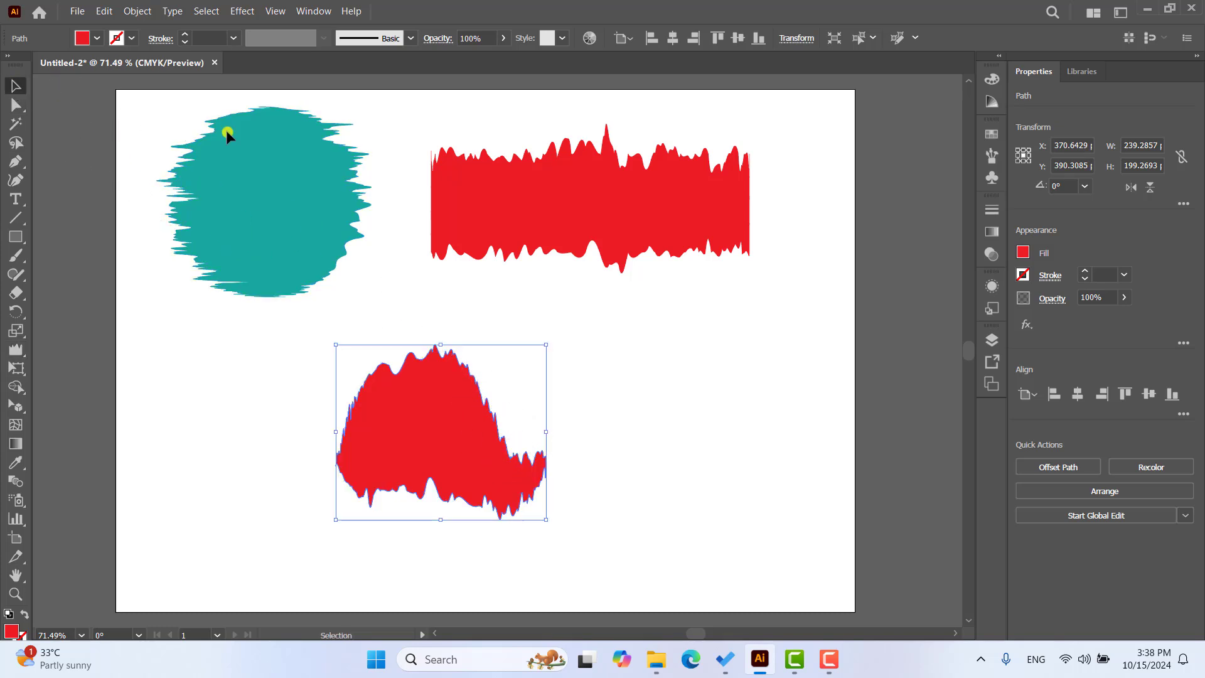
click(688, 341)
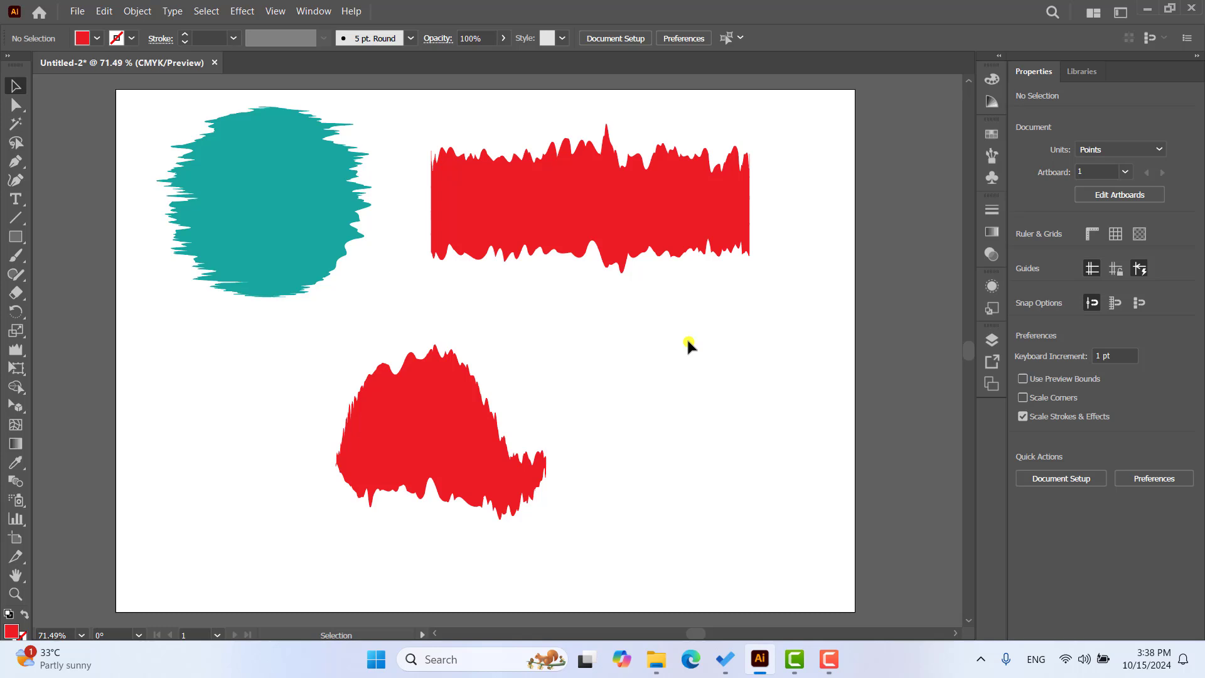
Move the teal circle down-right and shift the red blob and rectangle slightly.
drag(282, 190, 304, 239)
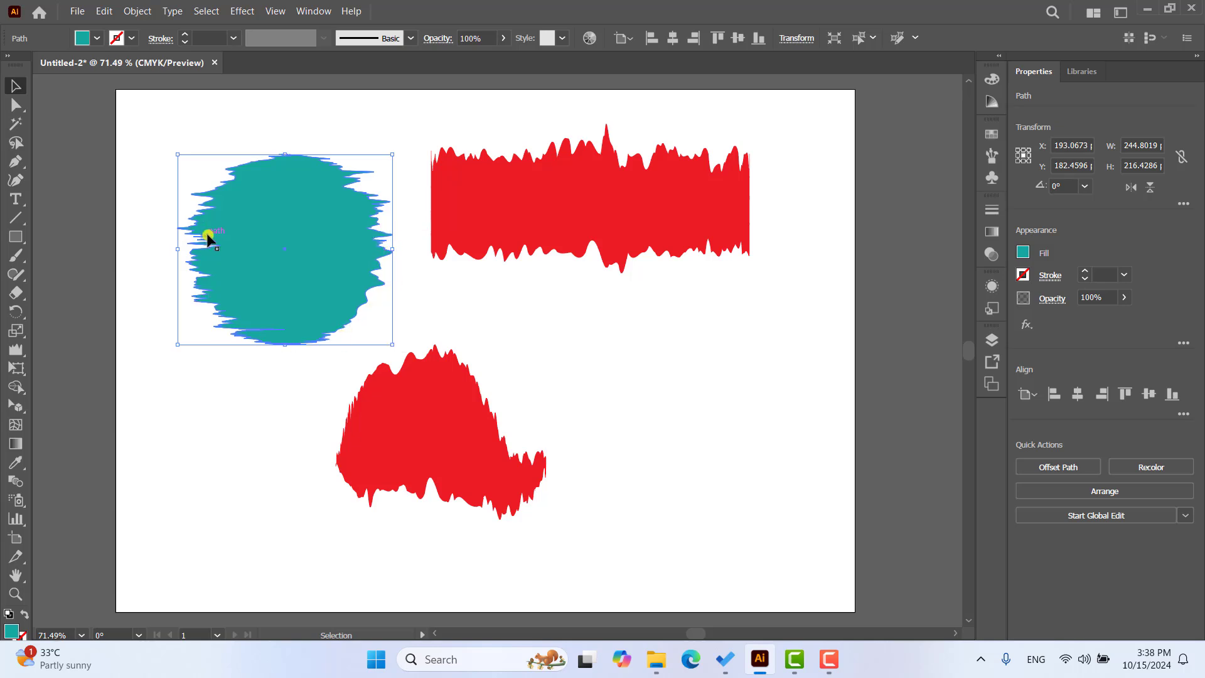
click(675, 405)
mouse_move(495, 433)
mouse_down()
mouse_move(540, 385)
mouse_move(506, 385)
mouse_up()
drag(570, 239, 575, 251)
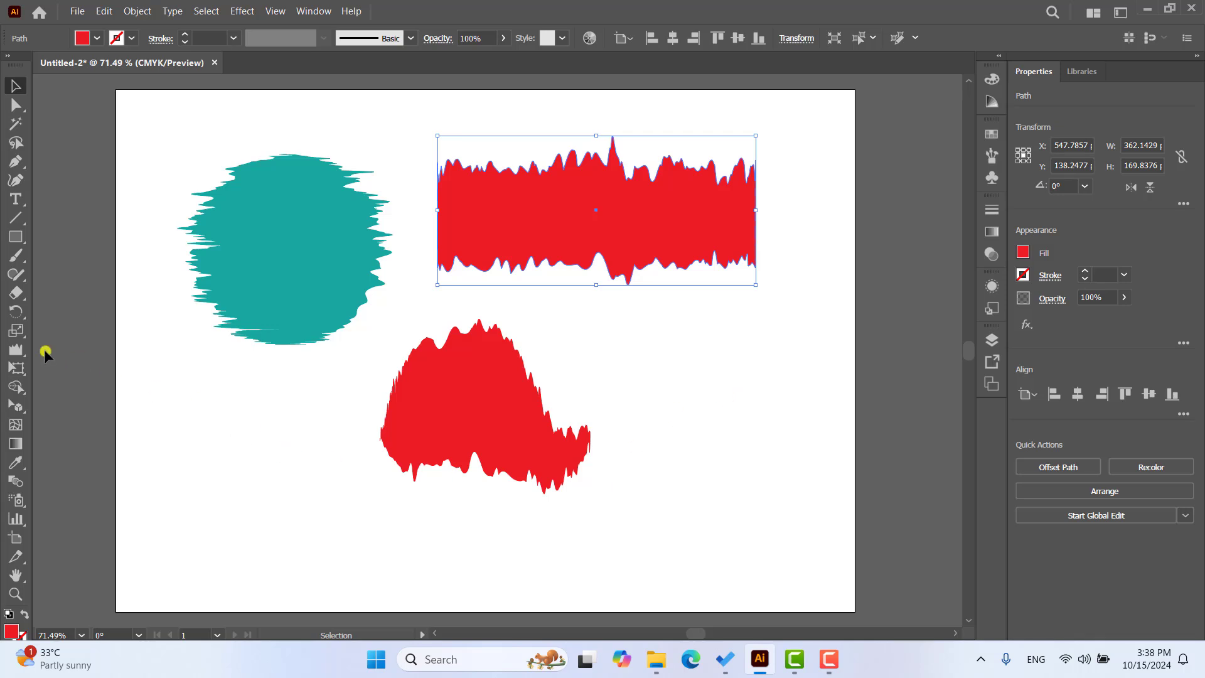
double_click(16, 350)
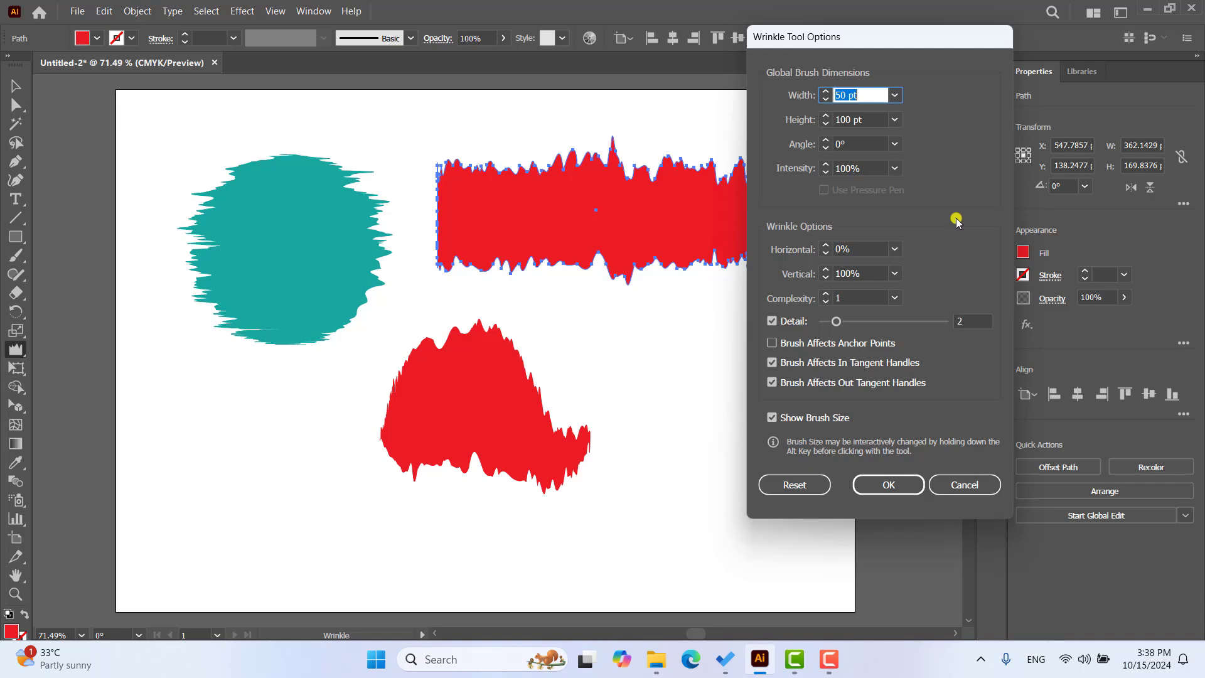
click(889, 485)
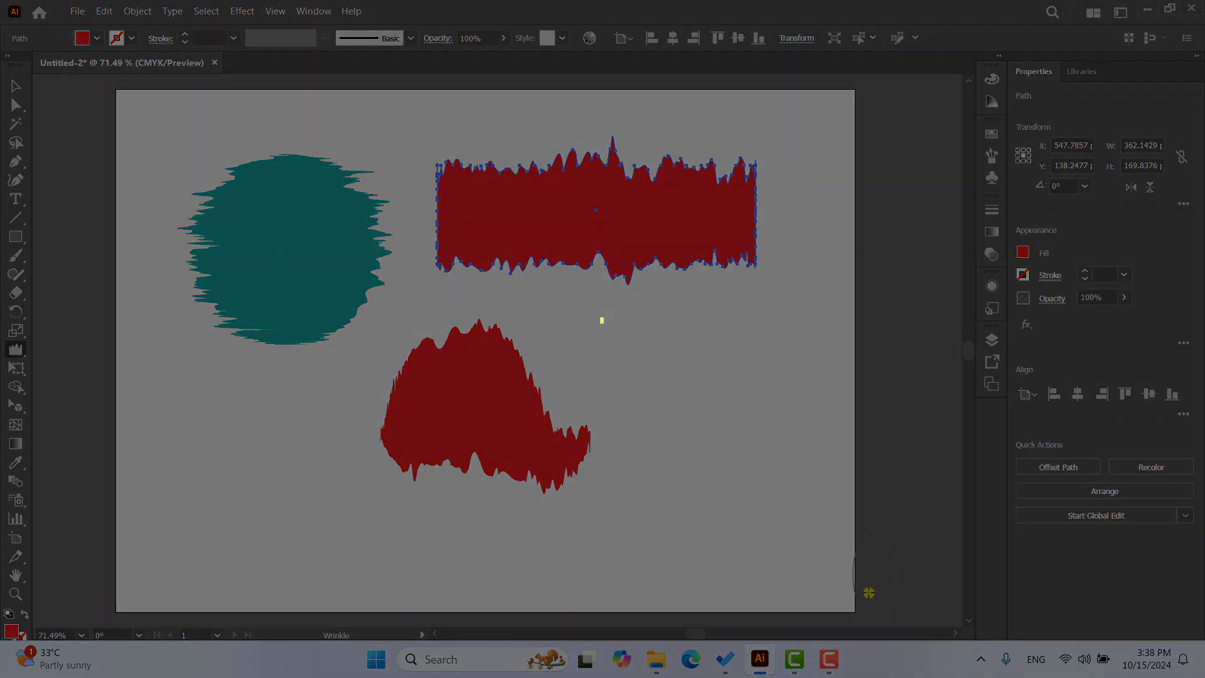